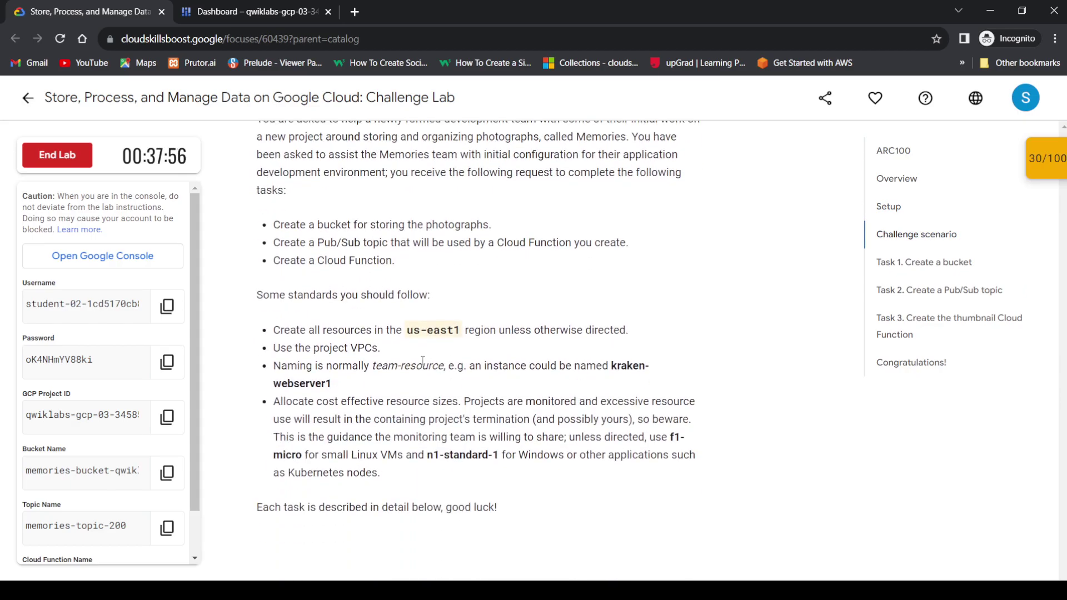
Step: Check the required region in the lab instructions, and open the Cloud Storage buckets page in the Google Cloud console
left_click_drag(407, 331, 460, 331)
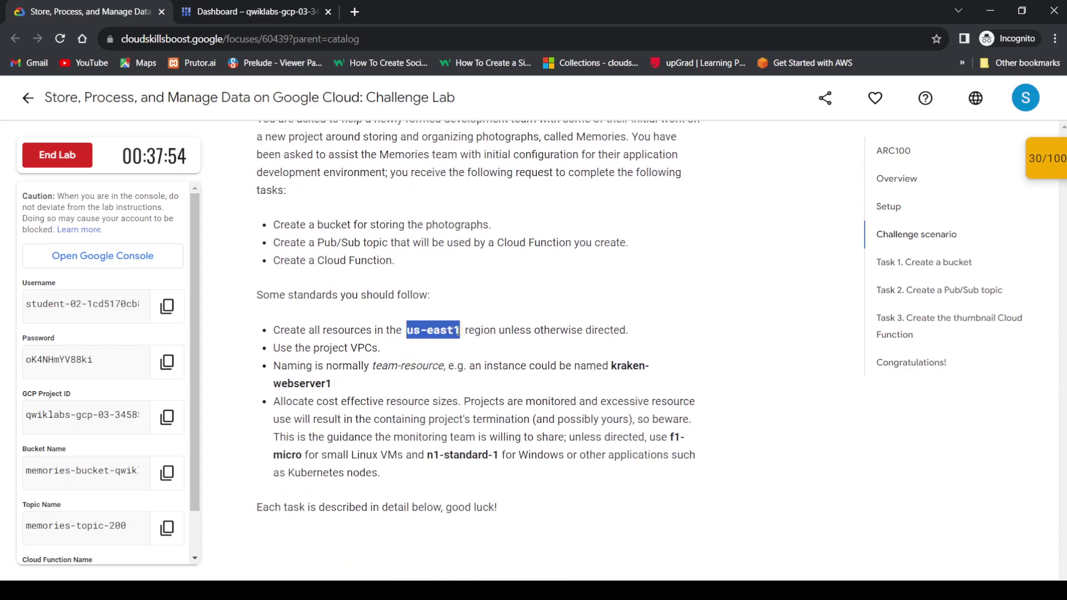
left_click(605, 291)
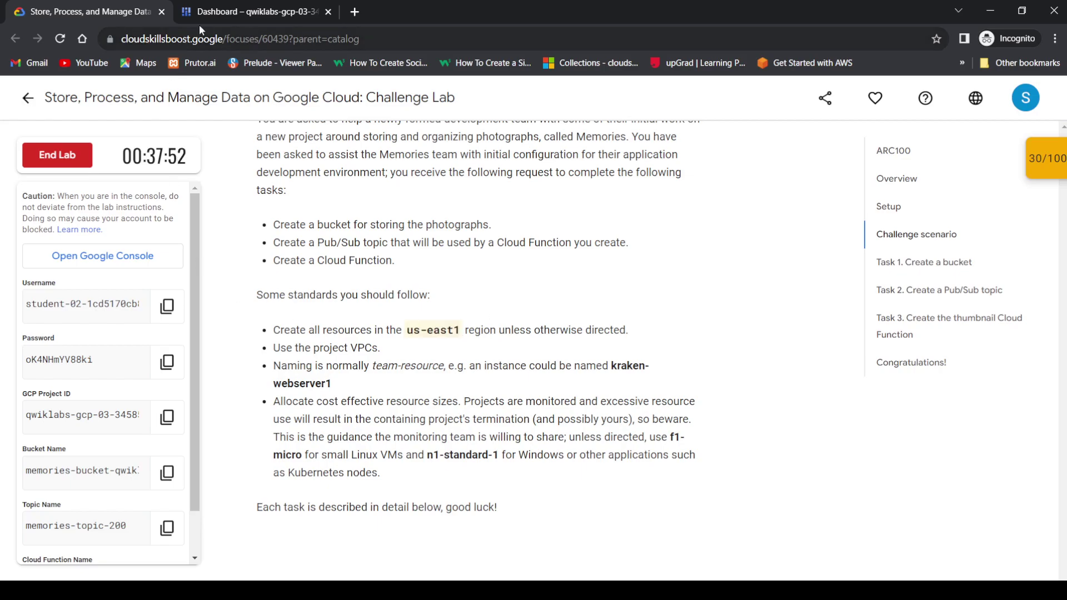
left_click(225, 10)
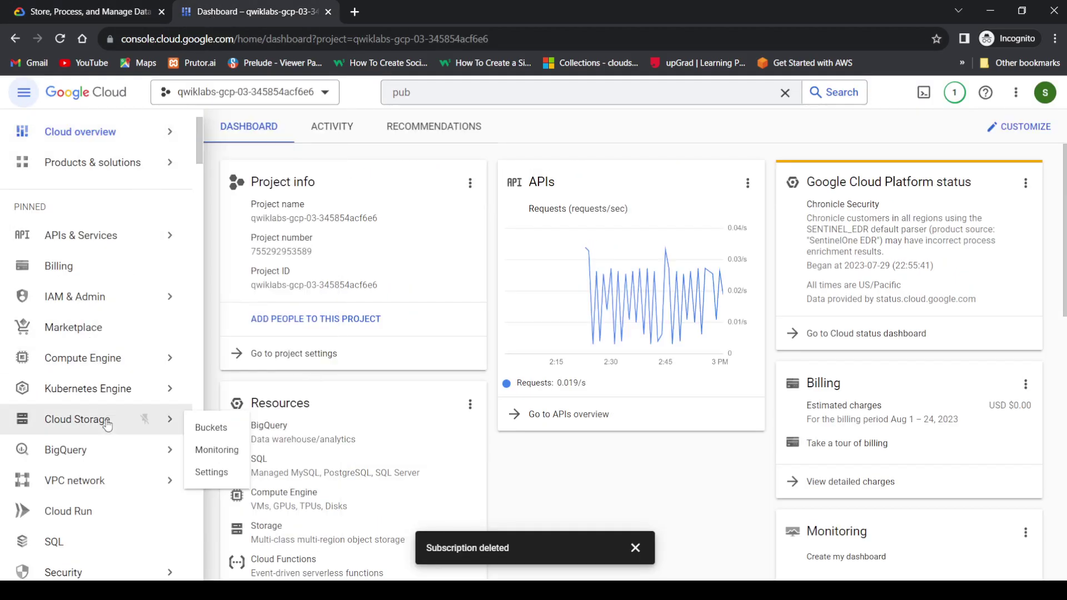
left_click(207, 428)
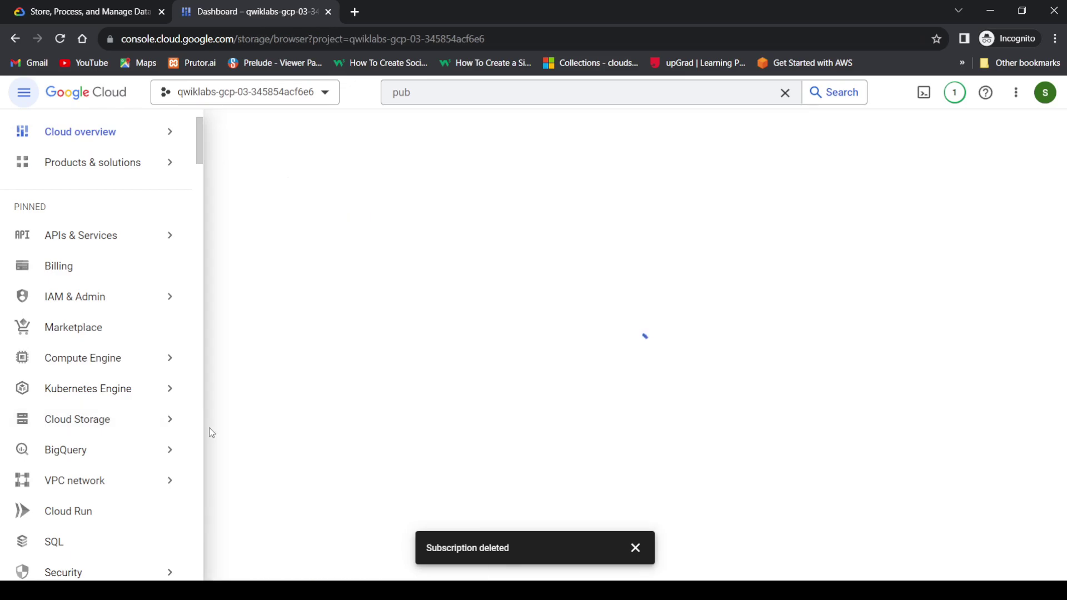
Step: Copy the bucket name from Task 1 of the lab instructions and return to the Google Cloud console
left_click(71, 7)
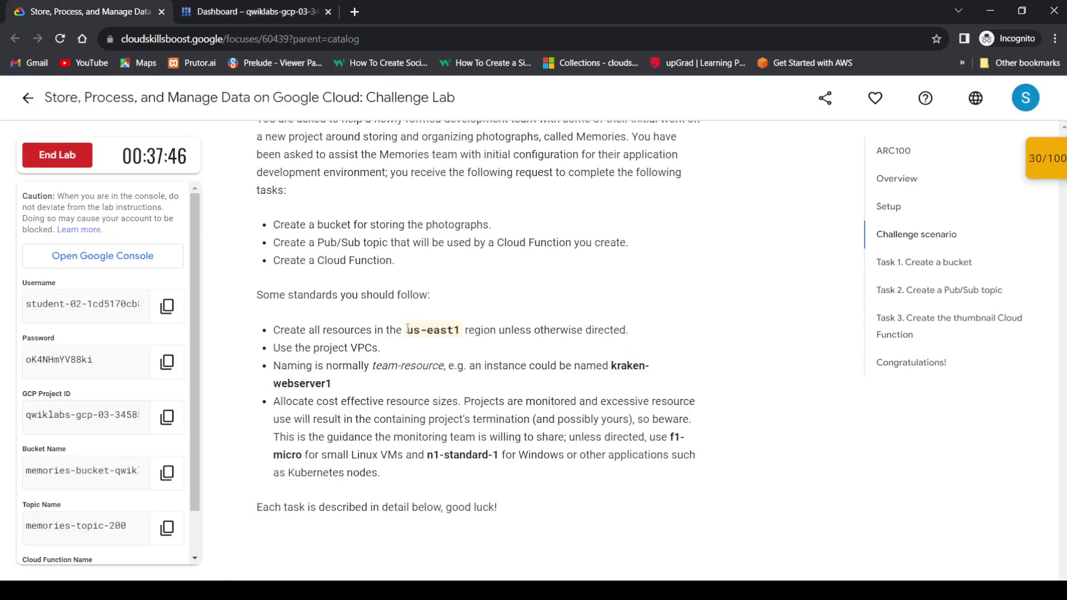
left_click(909, 260)
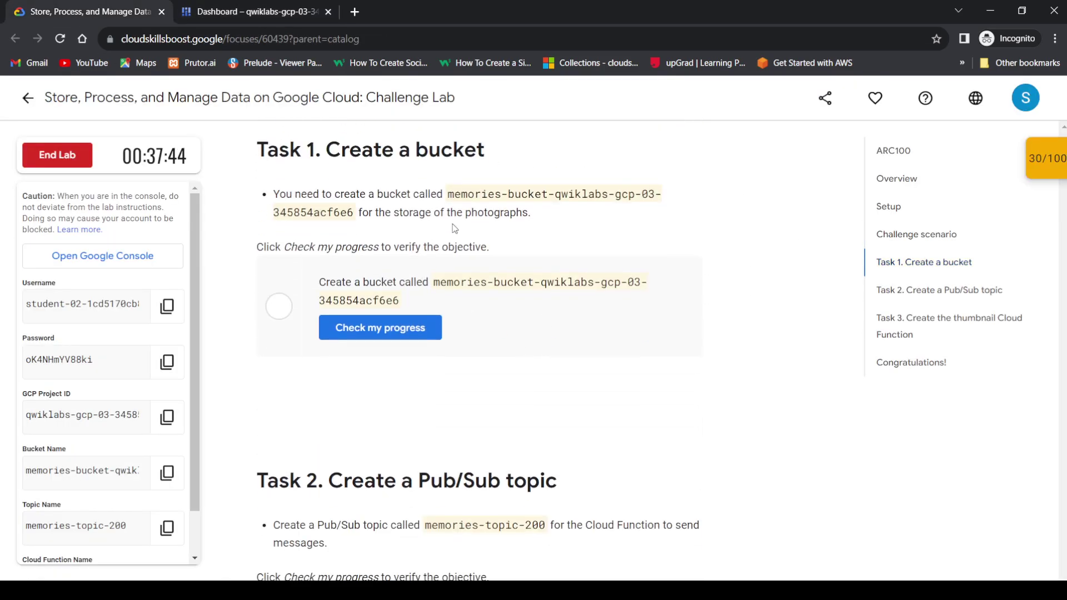
left_click_drag(448, 194, 353, 213)
key("ctrl+c")
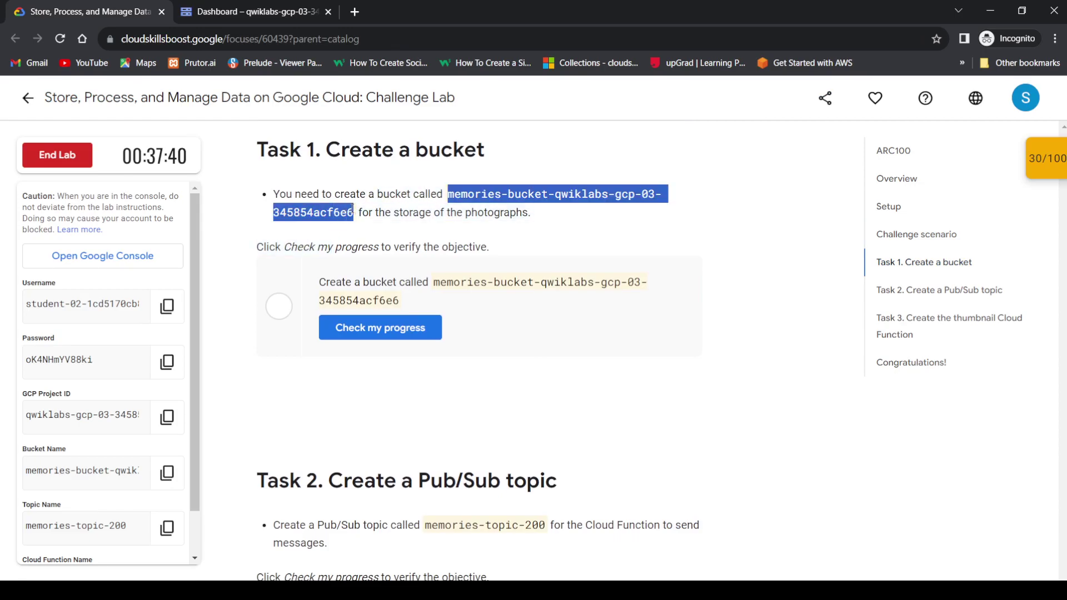
key("ctrl+Tab")
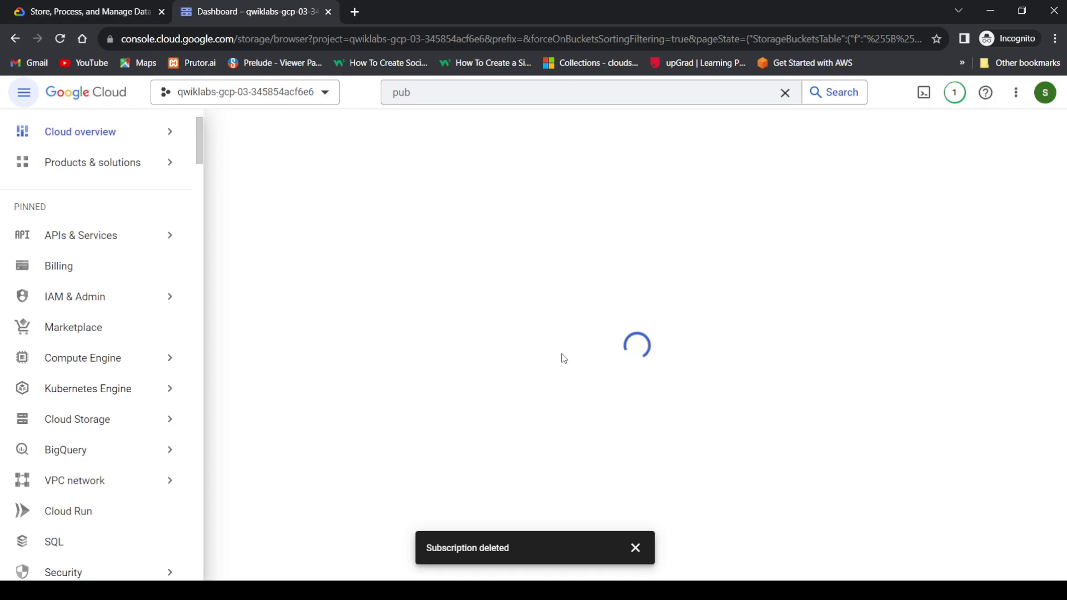
Step: Start a new storage bucket and name it memories-bucket-qwiklabs-gcp-03-345854acf6e6
left_click(306, 126)
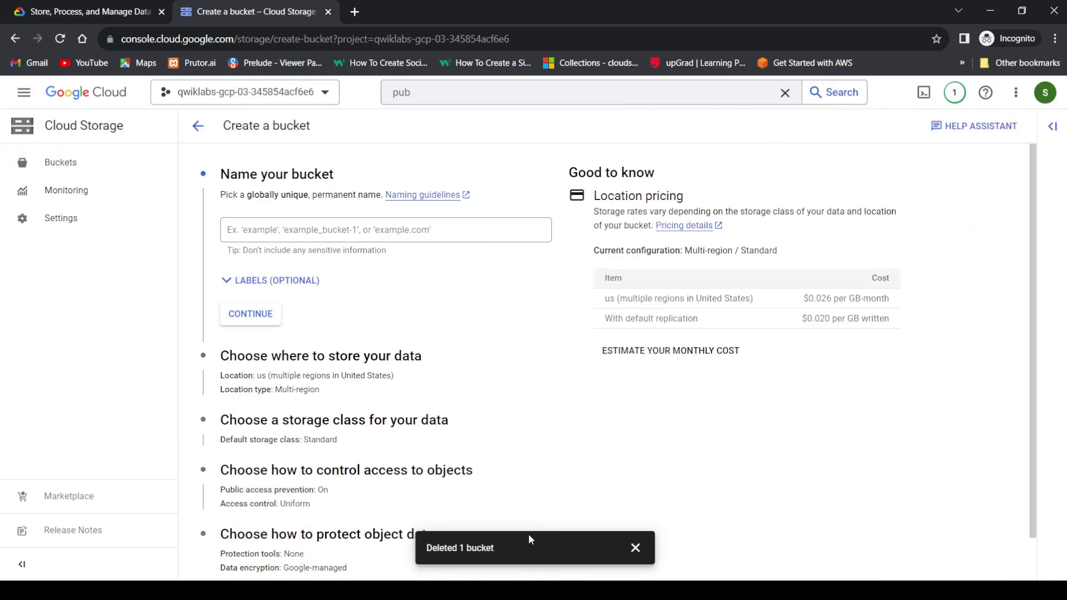
left_click(381, 228)
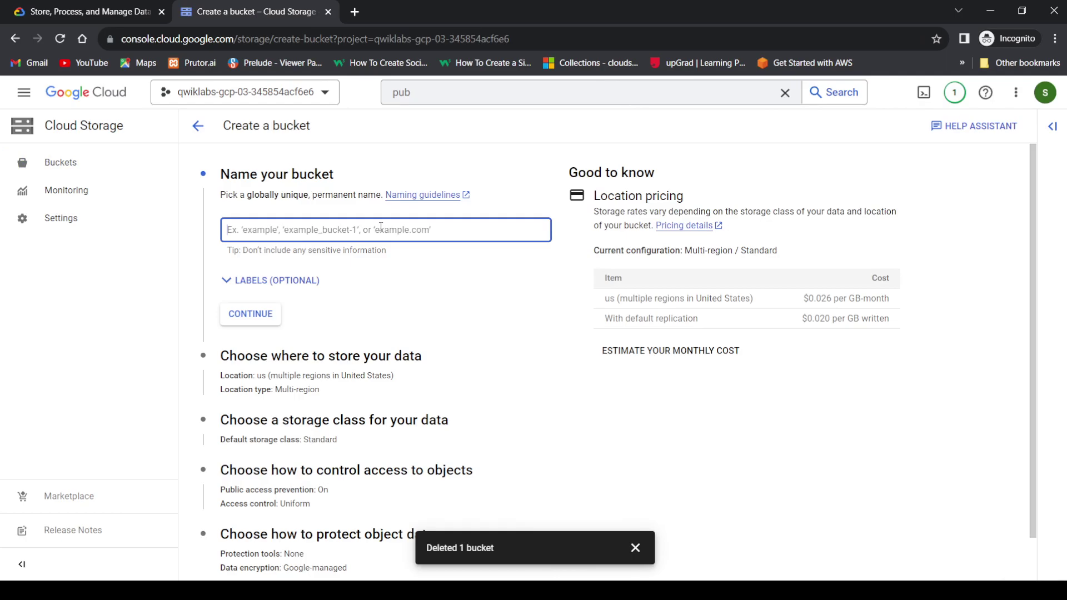
key("ctrl+v")
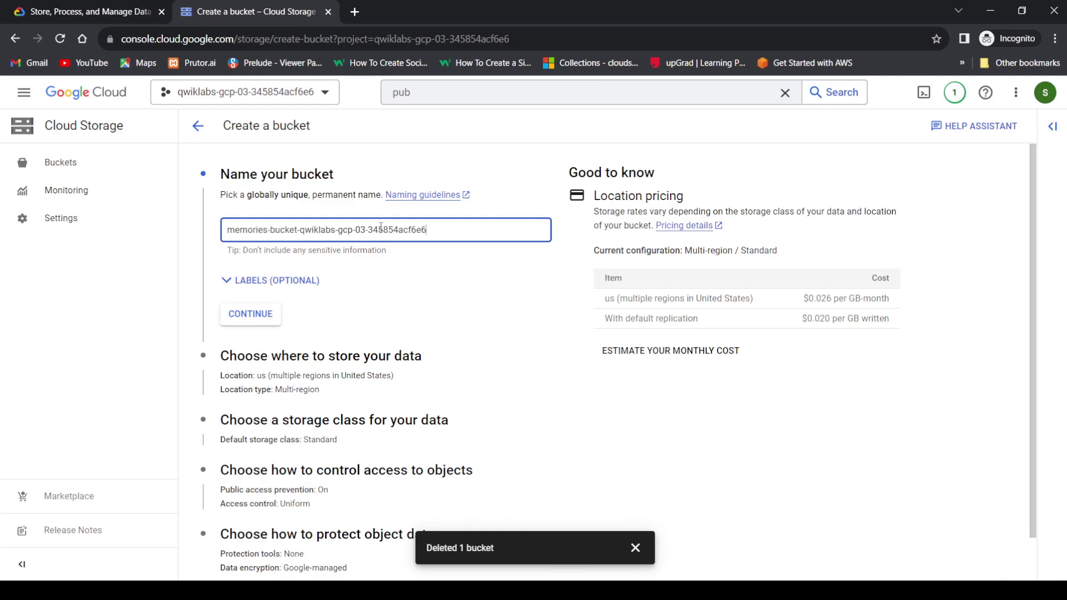
left_click(251, 314)
Step: Set the bucket's location type to Region in us-east1 (South Carolina) and create it with public access prevention enforced
scroll(372, 352, "down", 3)
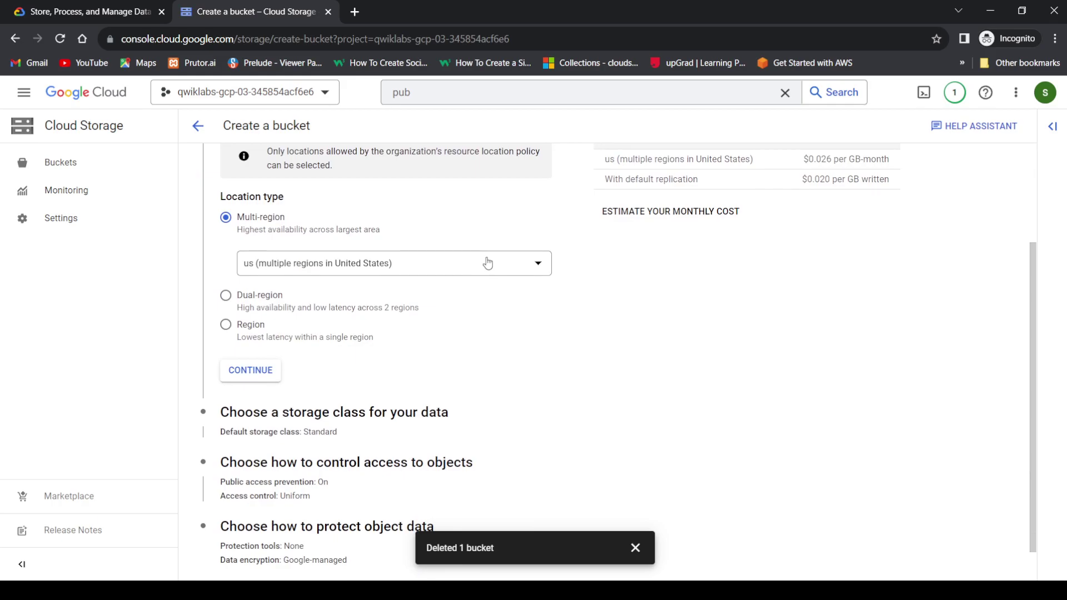
left_click(455, 264)
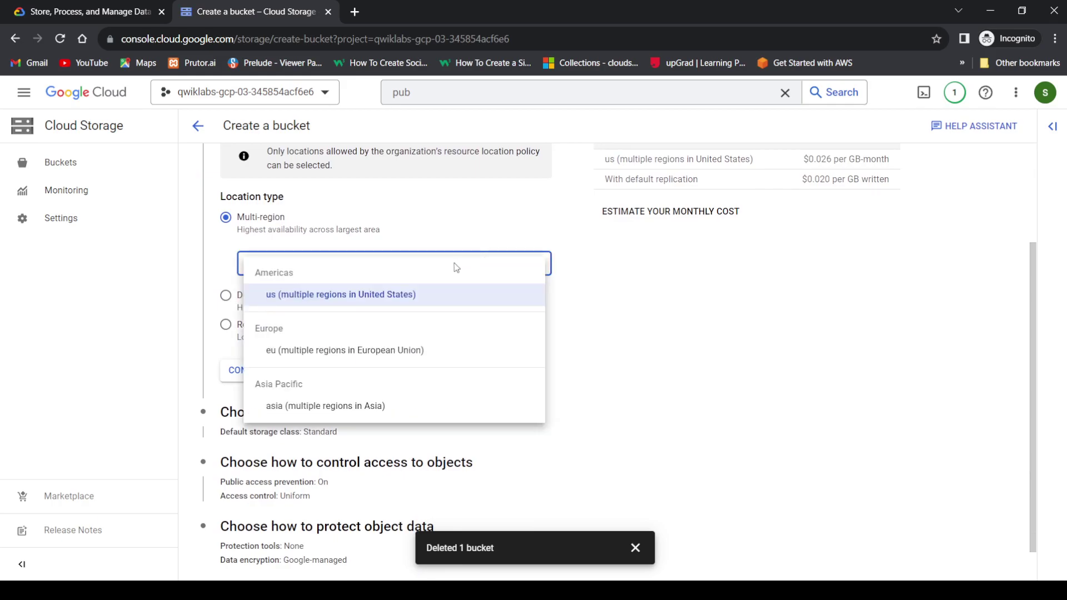
left_click(316, 300)
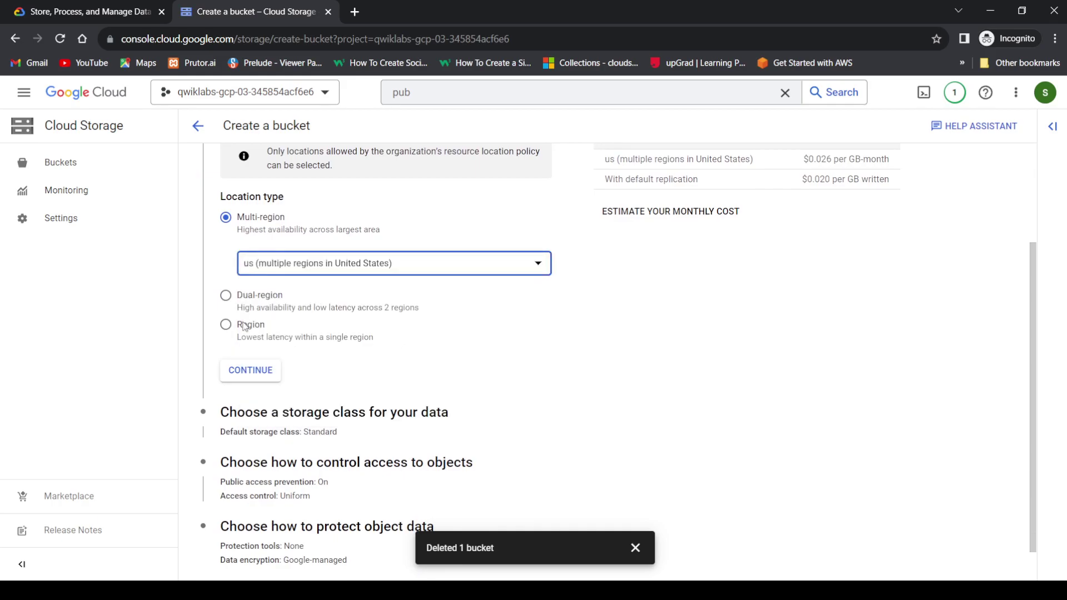
left_click(225, 325)
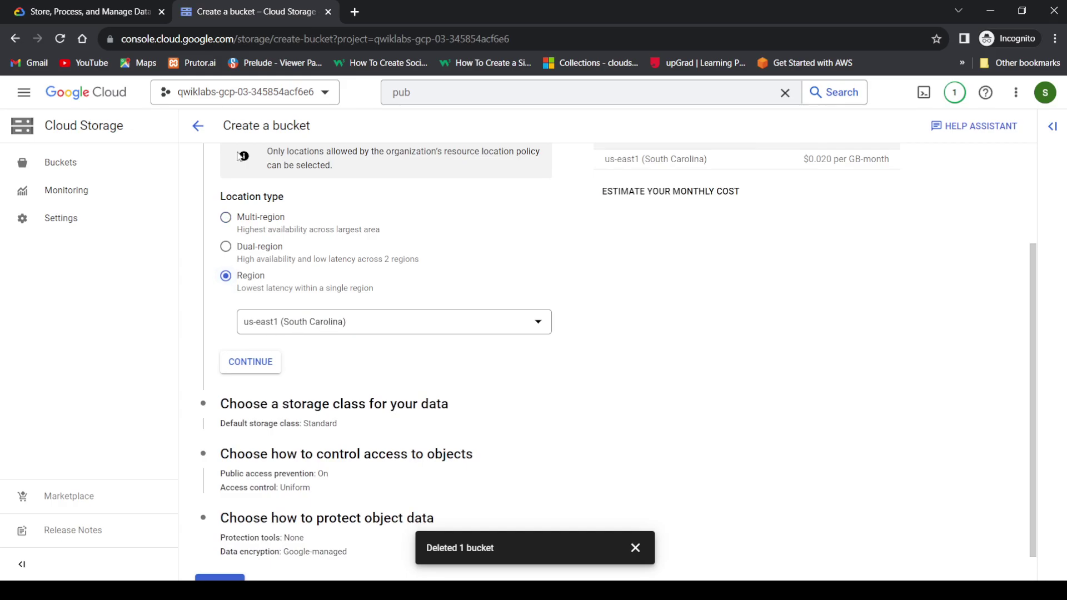
scroll(300, 361, "down", 2)
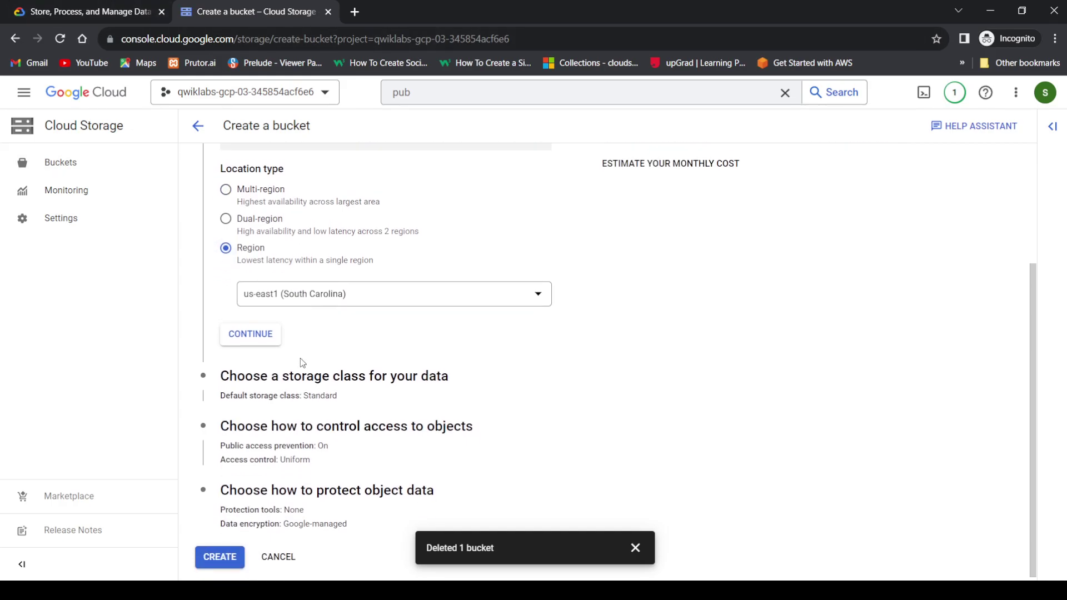
left_click(219, 554)
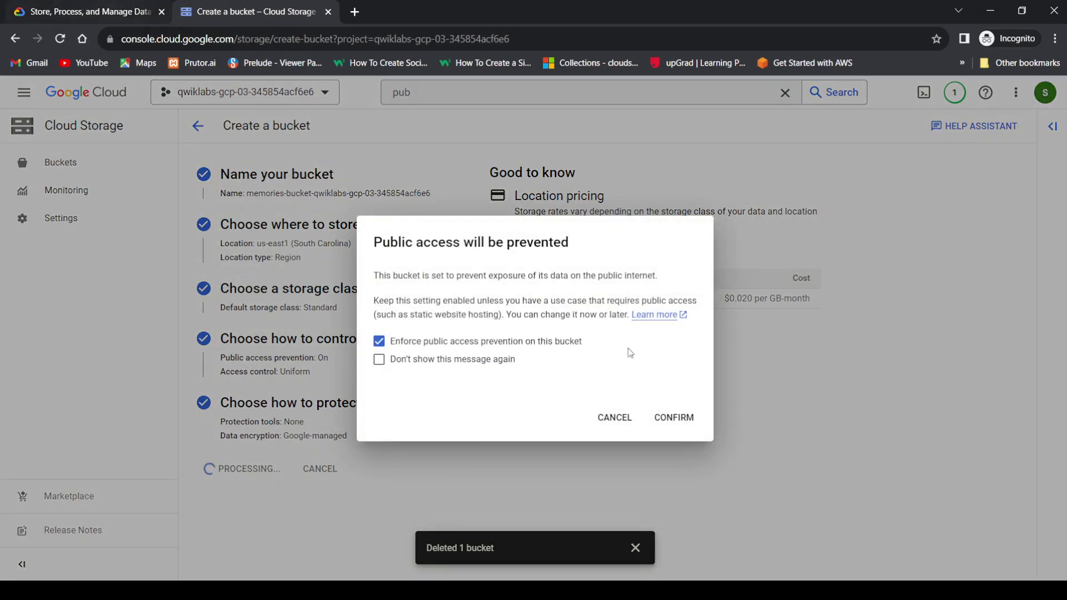
left_click(686, 421)
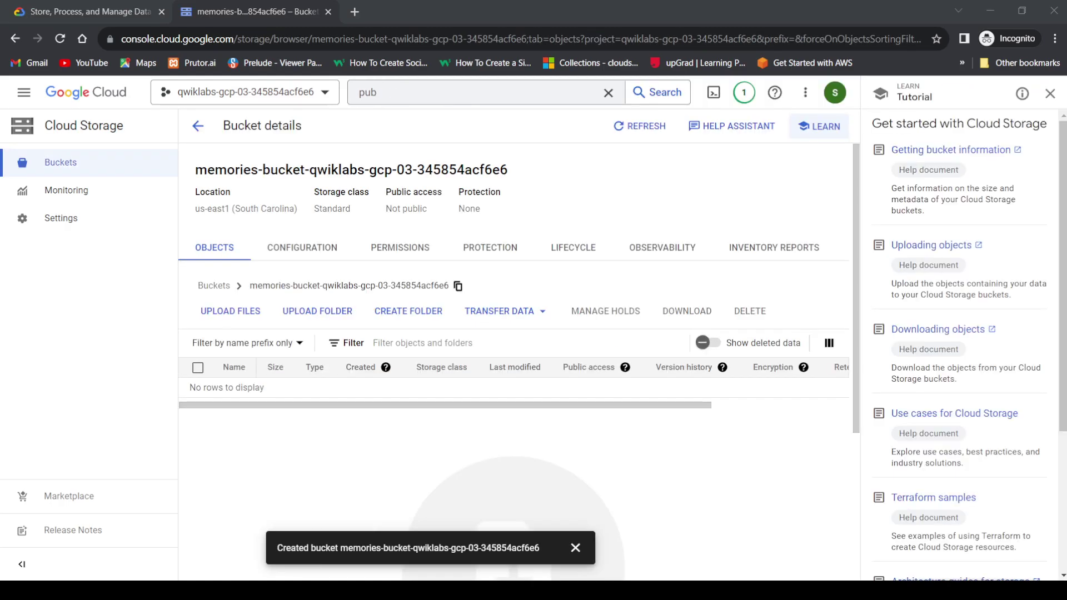
Step: Search the console for pub/sub and open the Pub/Sub product page
left_click(261, 6)
left_click(406, 93)
type("/sub")
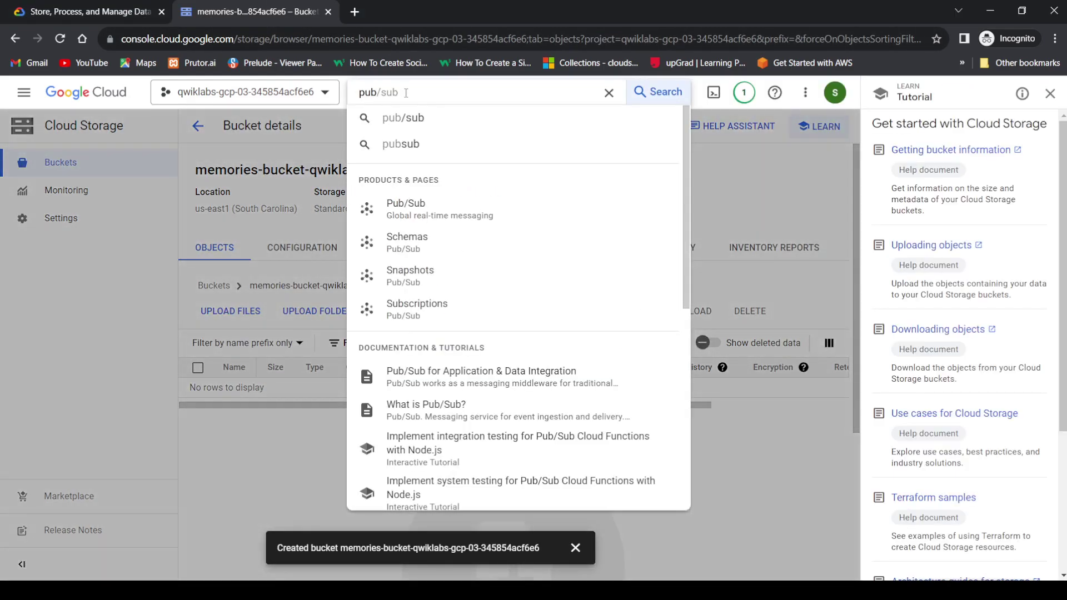
left_click(406, 209)
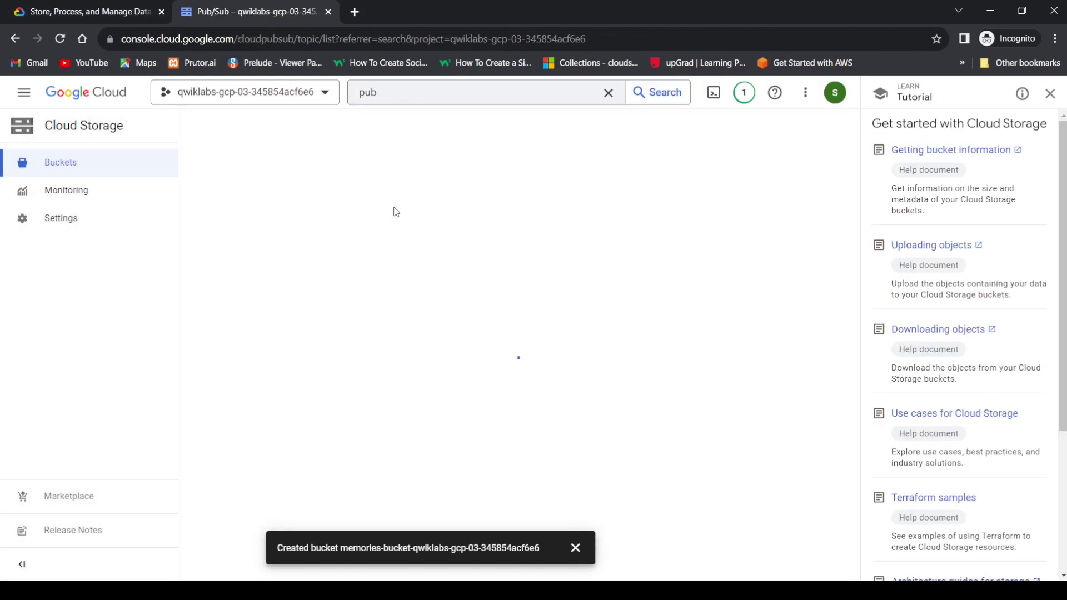
Step: Copy the topic name memories-topic-200 from Task 2 of the lab instructions and return to the Pub/Sub topics
key("ctrl+shift+Tab")
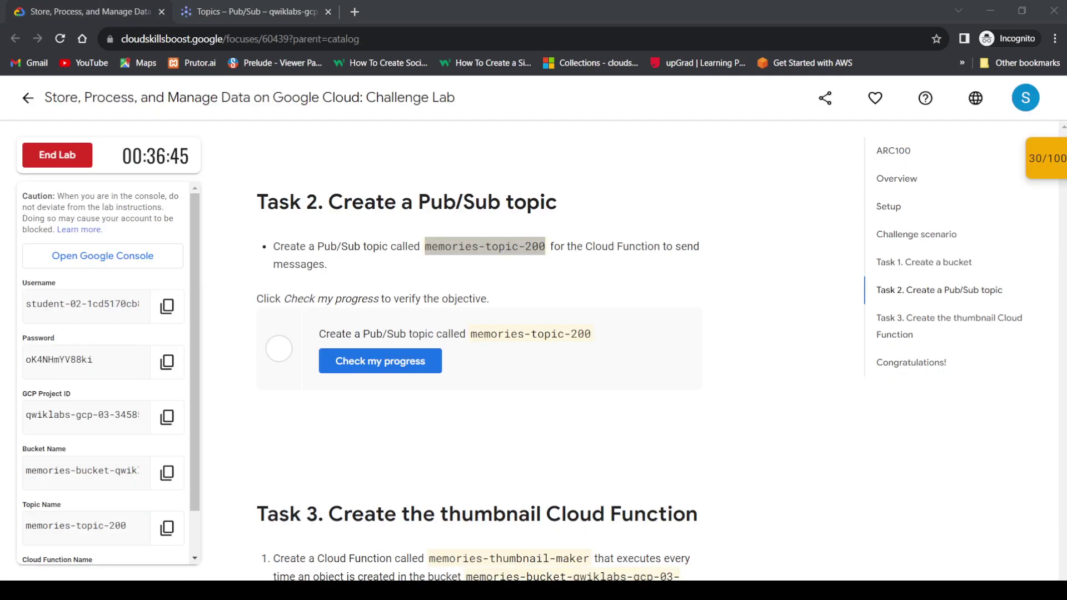
key("alt+Tab")
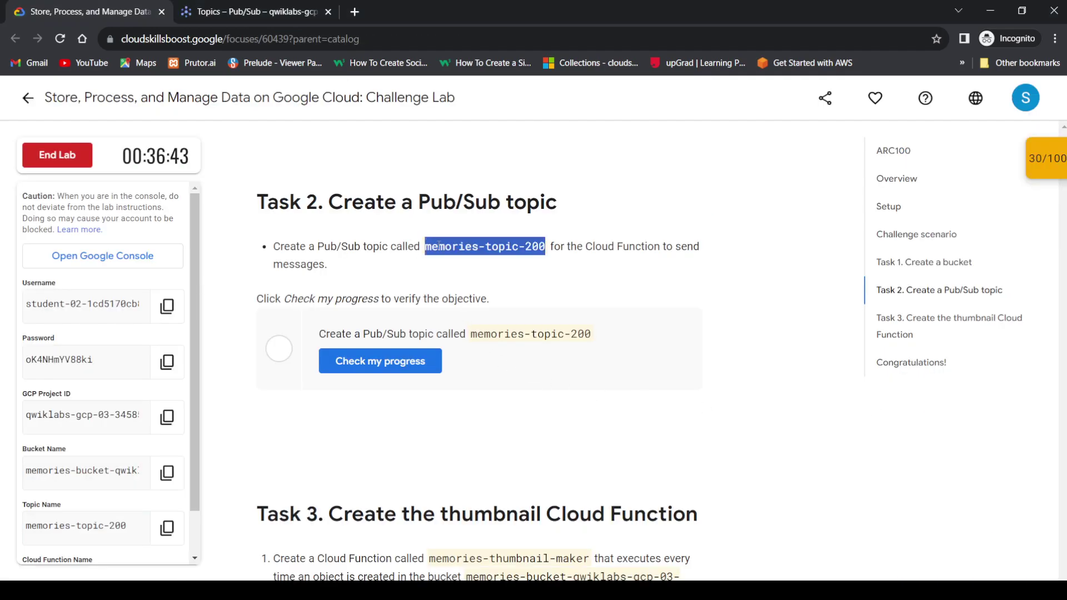
left_click(208, 6)
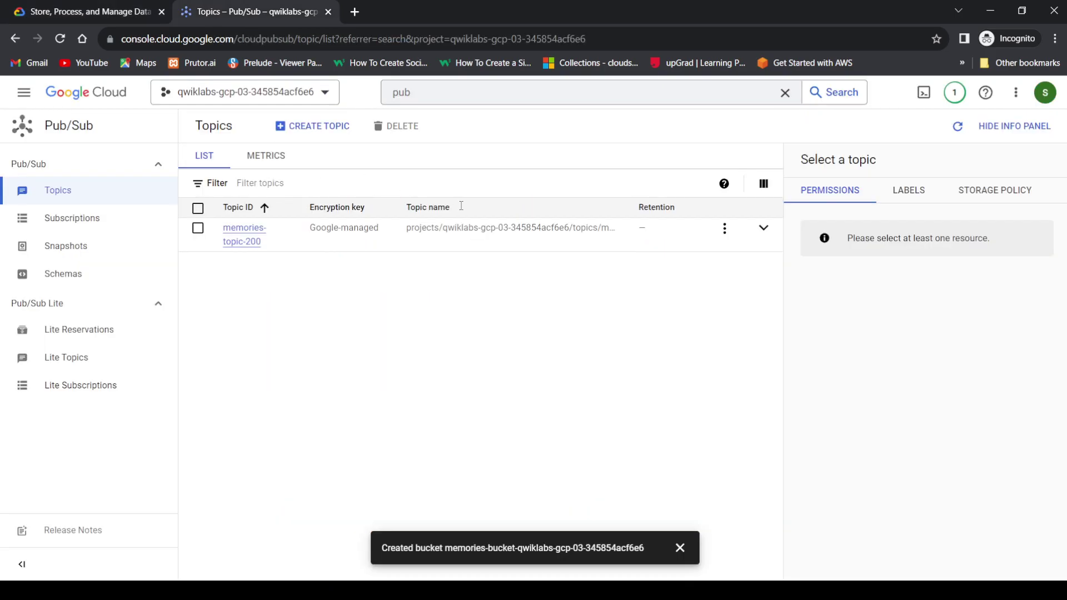
Step: Create a Pub/Sub topic with the ID memories-topic-200, keeping the default subscription and Google-managed encryption key
left_click(319, 126)
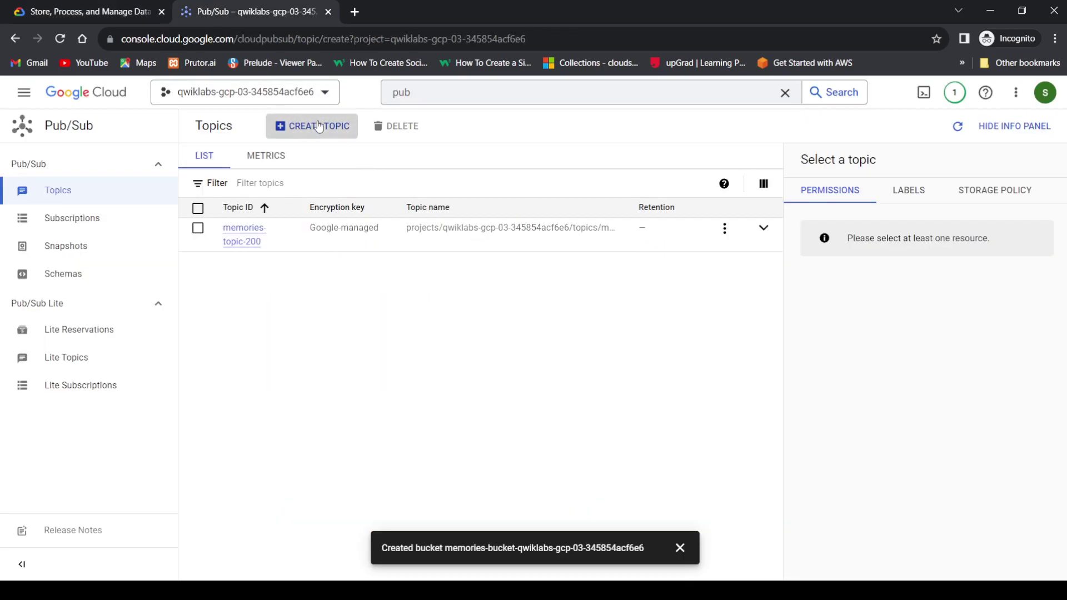
left_click(306, 172)
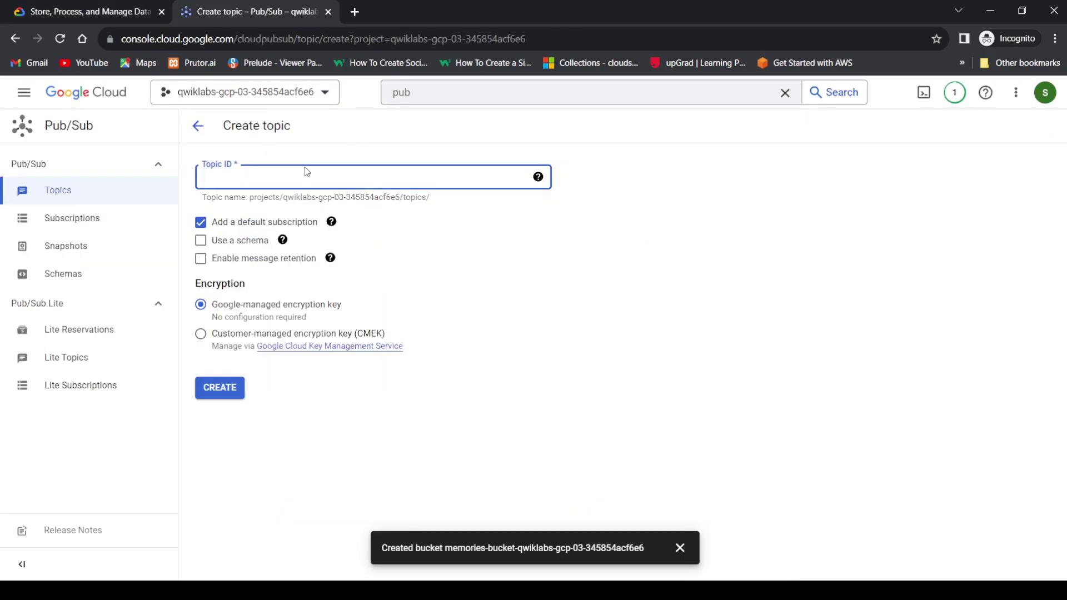
type("memories-topic-200")
left_click(224, 389)
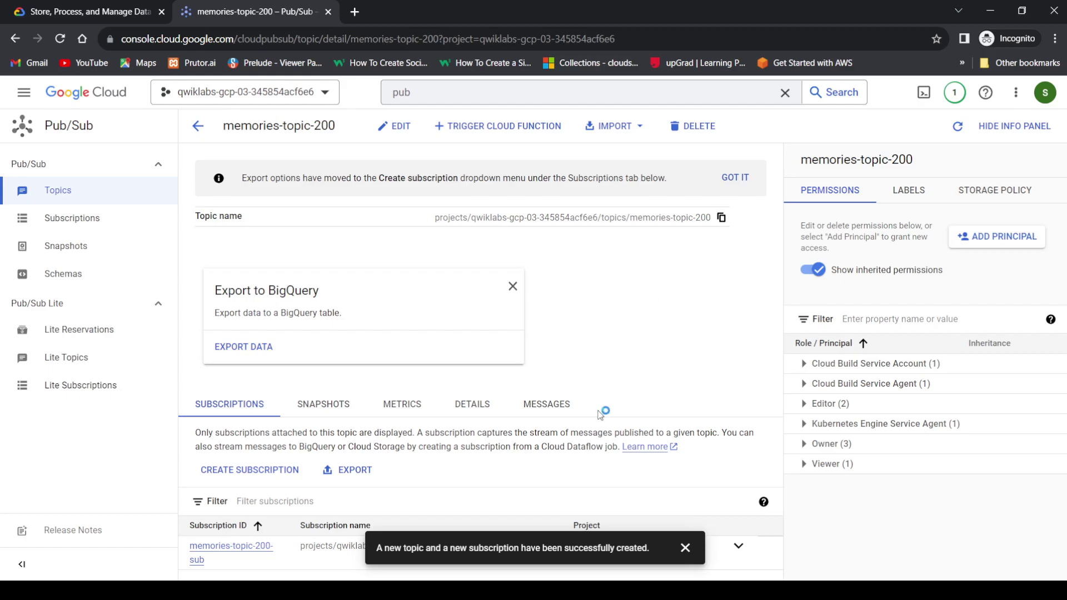
Step: Find Cloud Functions through the console search, start creating a function and dismiss the topic notification
left_click(454, 92)
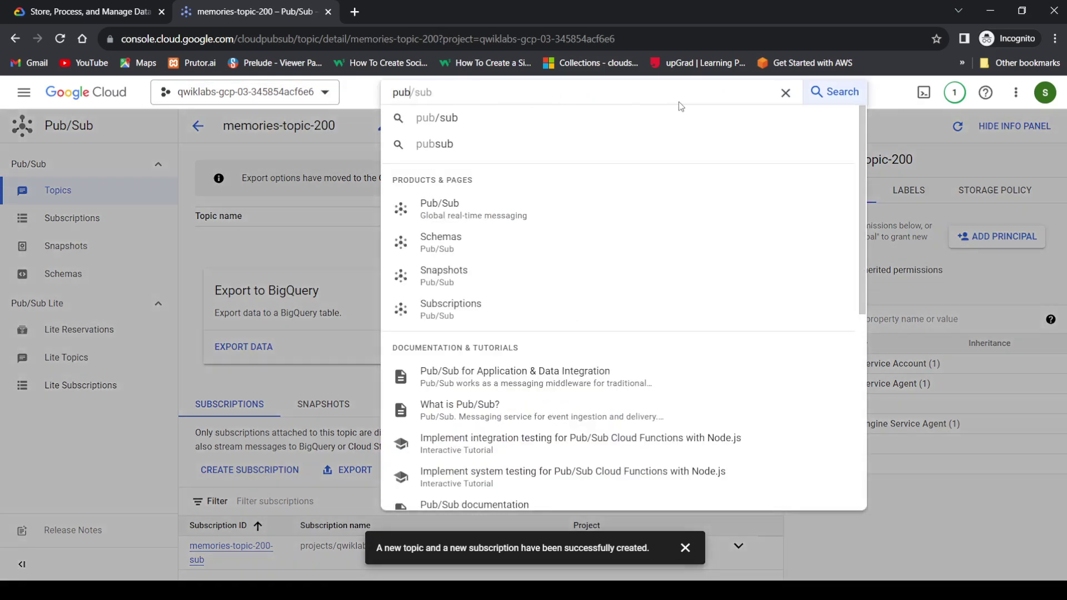
left_click(786, 93)
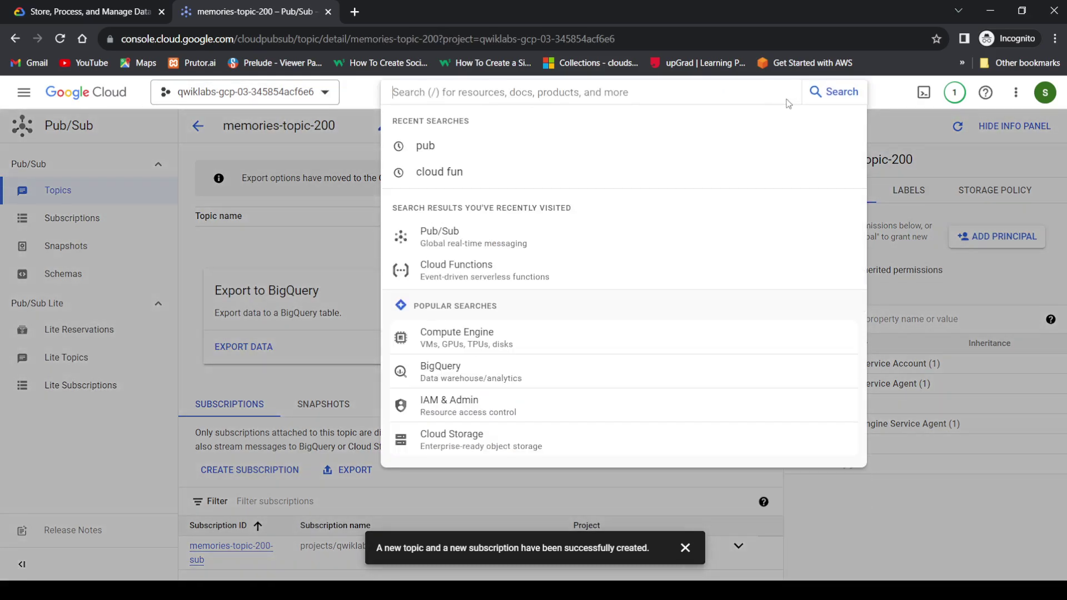
type("cloud")
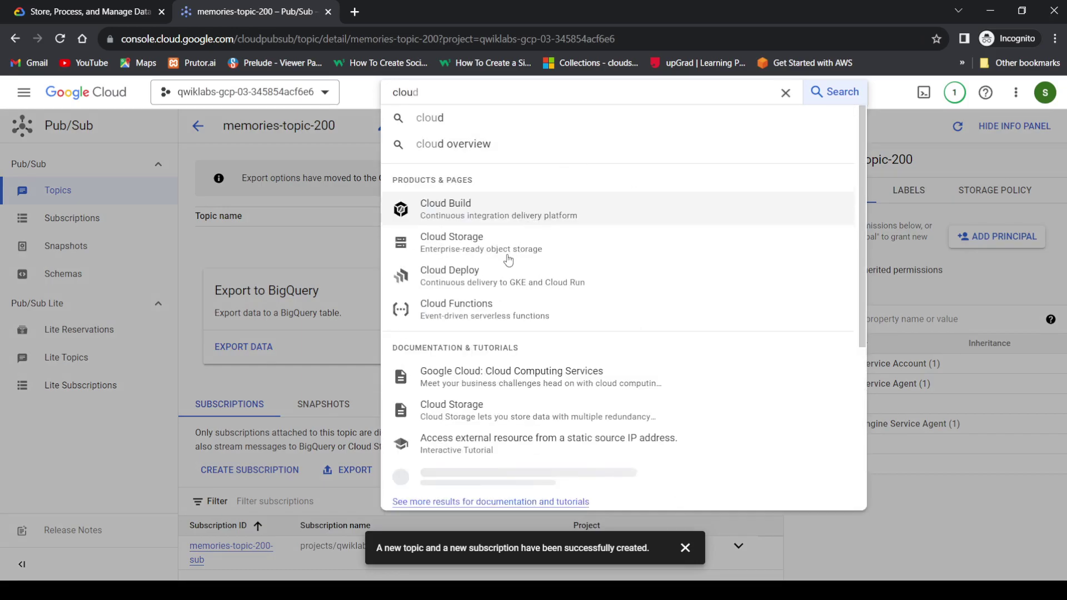
left_click(465, 312)
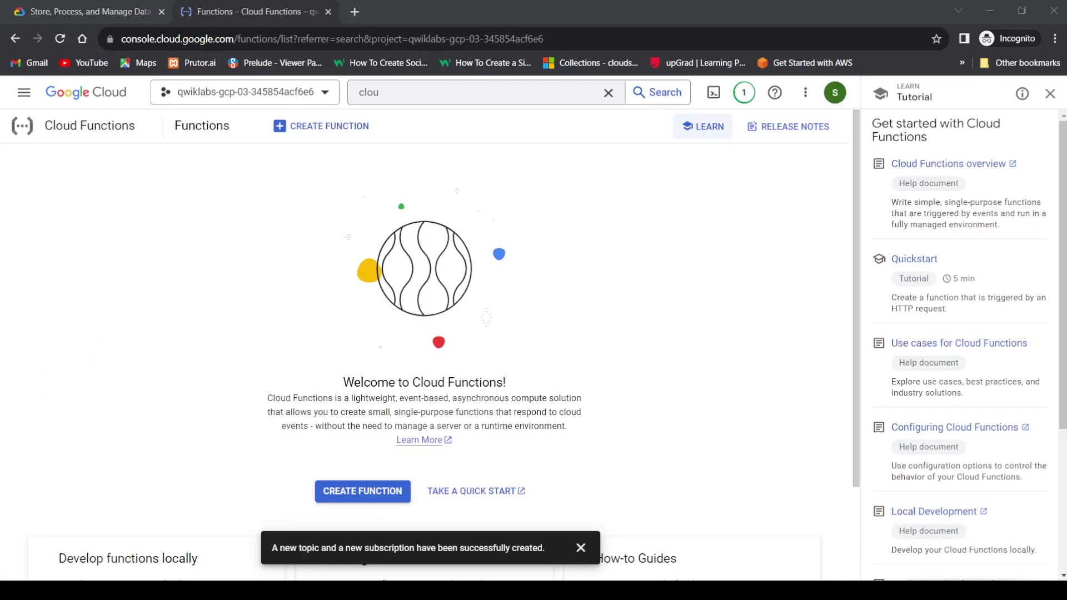
left_click(311, 126)
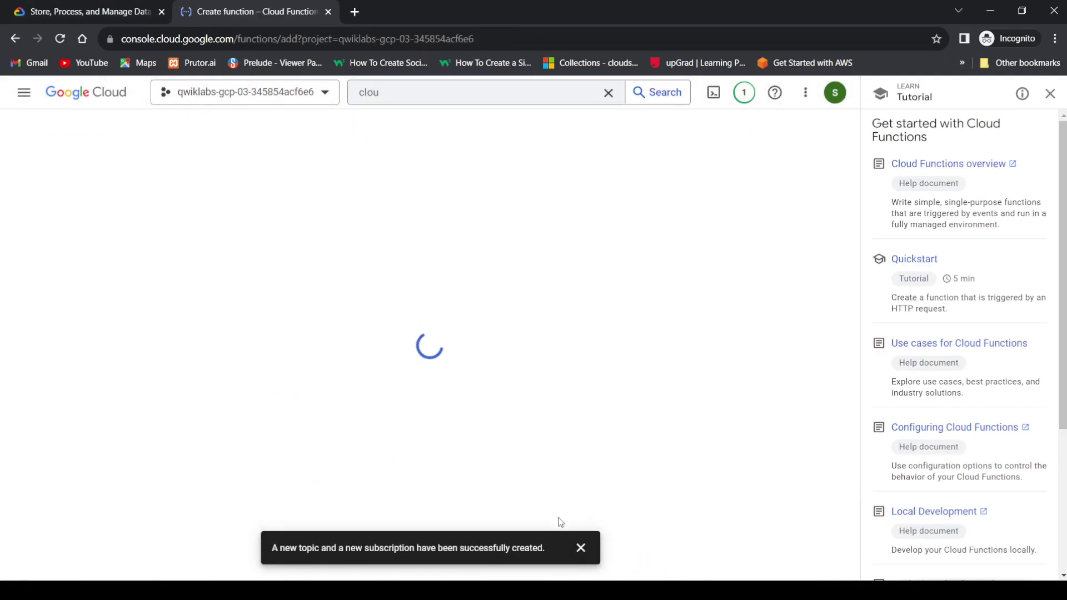
left_click(581, 548)
Step: Copy the function name from Task 3 of the lab instructions and name the new function memories-thumbnail-maker
left_click(2, 5)
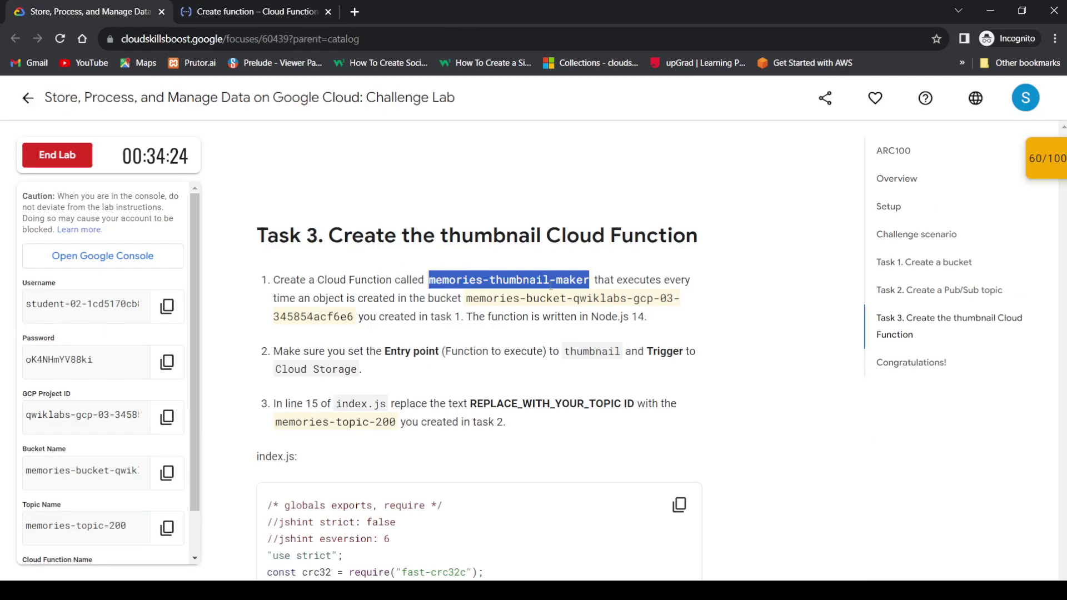
key("ctrl+Tab")
left_click(155, 271)
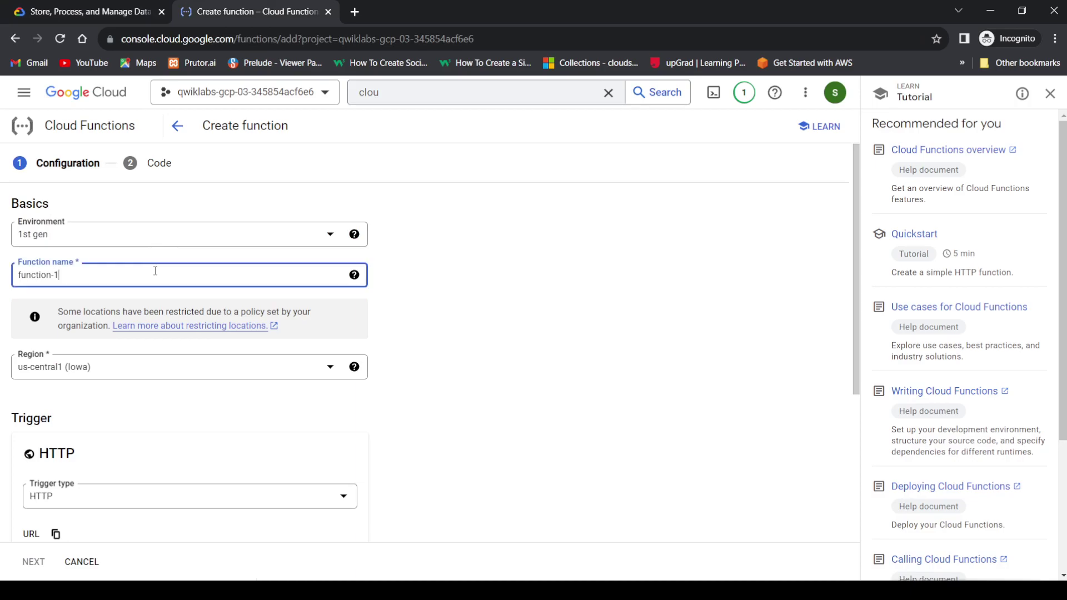
key("ctrl+a")
type("memories-thumbnail-maker")
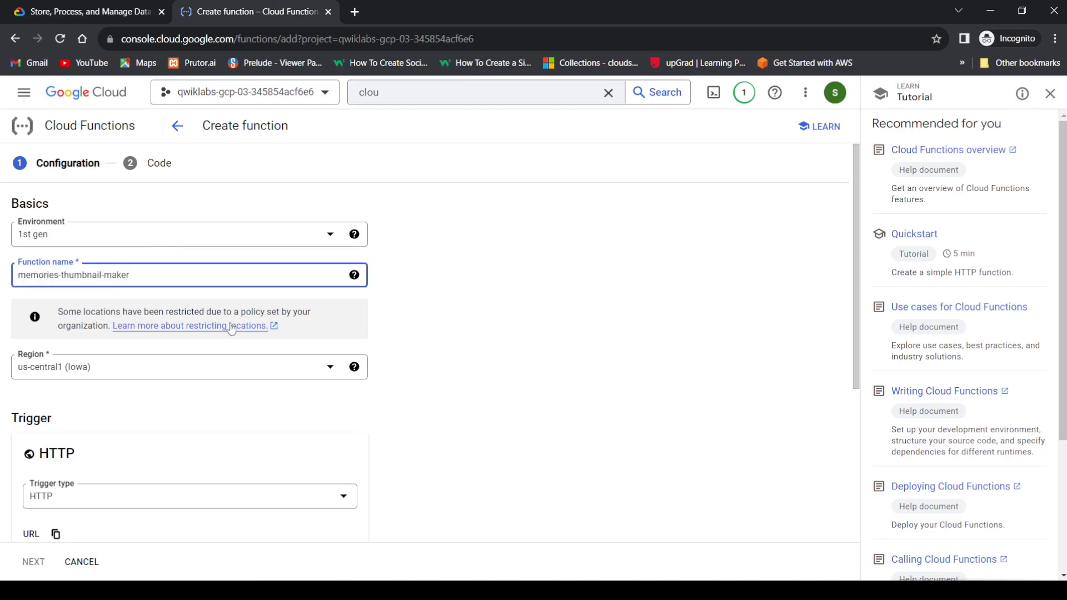
Step: Set the function's region to us-east1 (South Carolina)
scroll(231, 326, "down", 2)
left_click(264, 293)
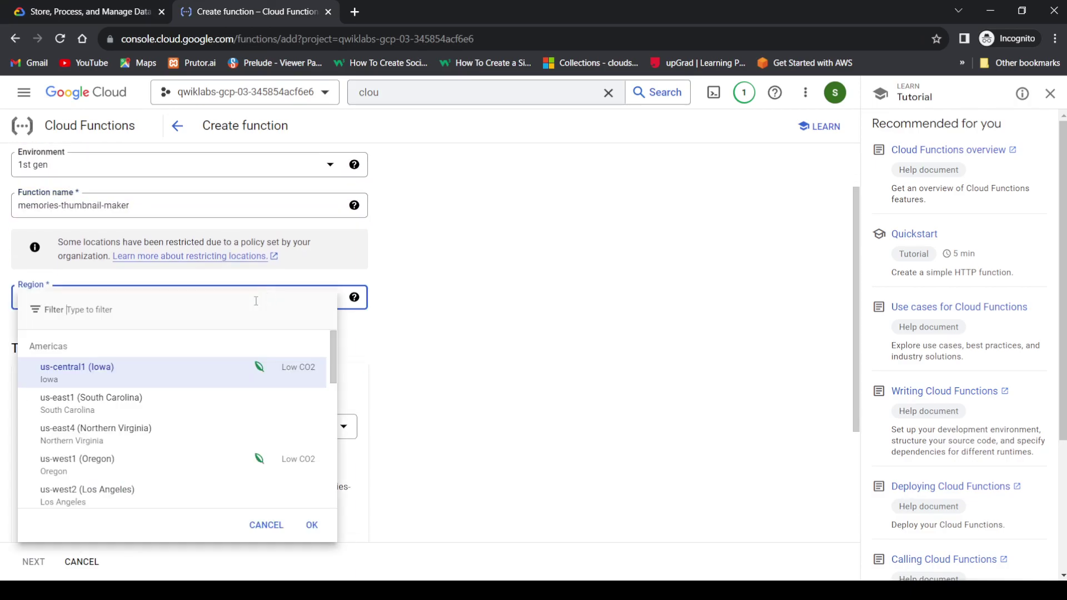
left_click(141, 404)
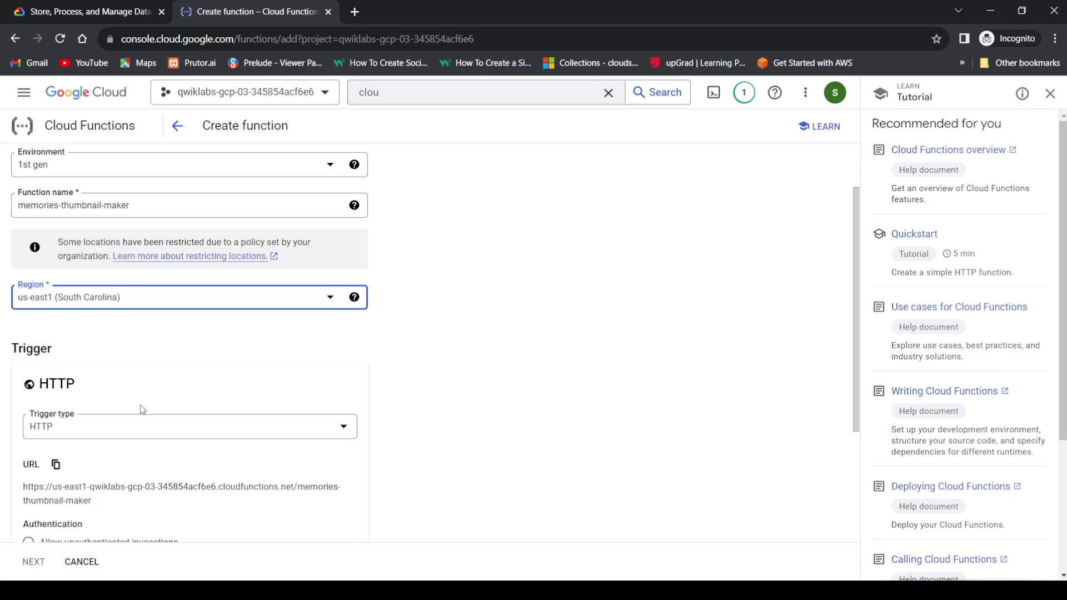
Step: Set the trigger type to Cloud Storage with the event type On (finalizing/creating) file in the selected bucket
scroll(220, 371, "down", 2)
left_click(219, 357)
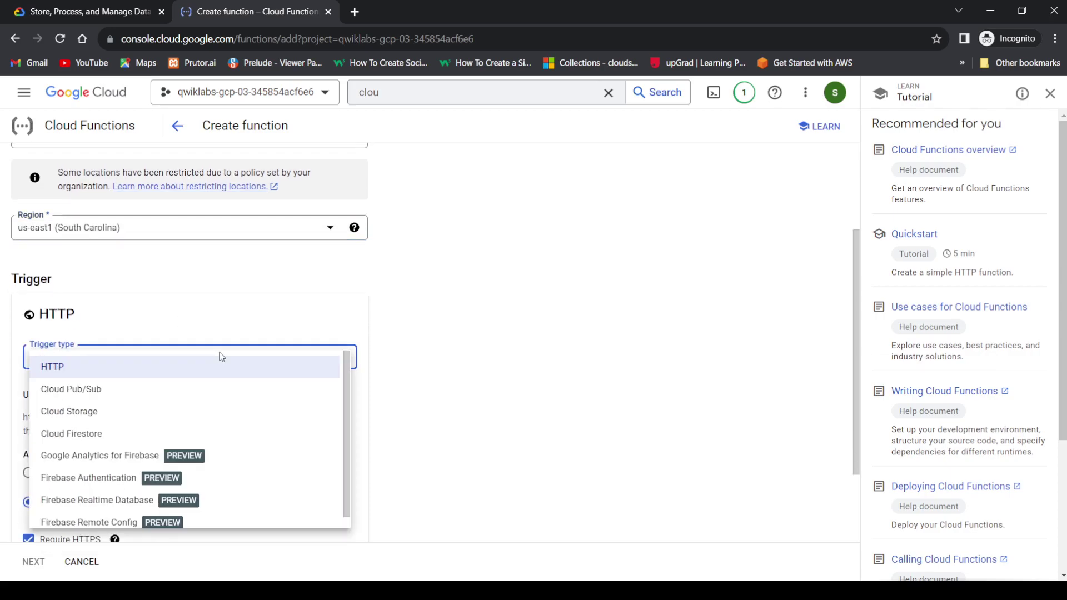
left_click(129, 410)
scroll(167, 381, "down", 1)
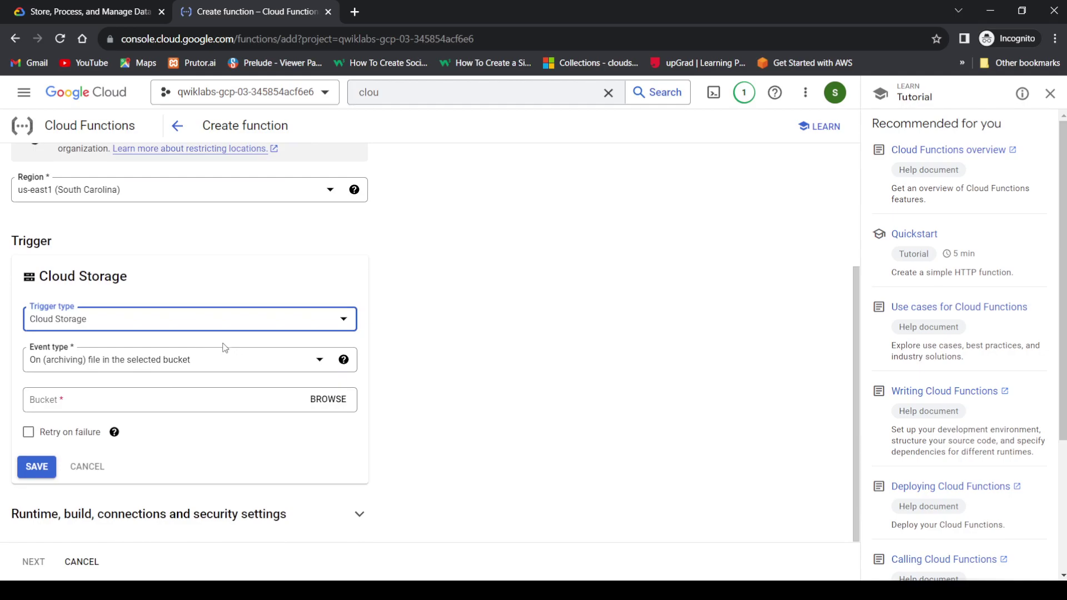
left_click(224, 359)
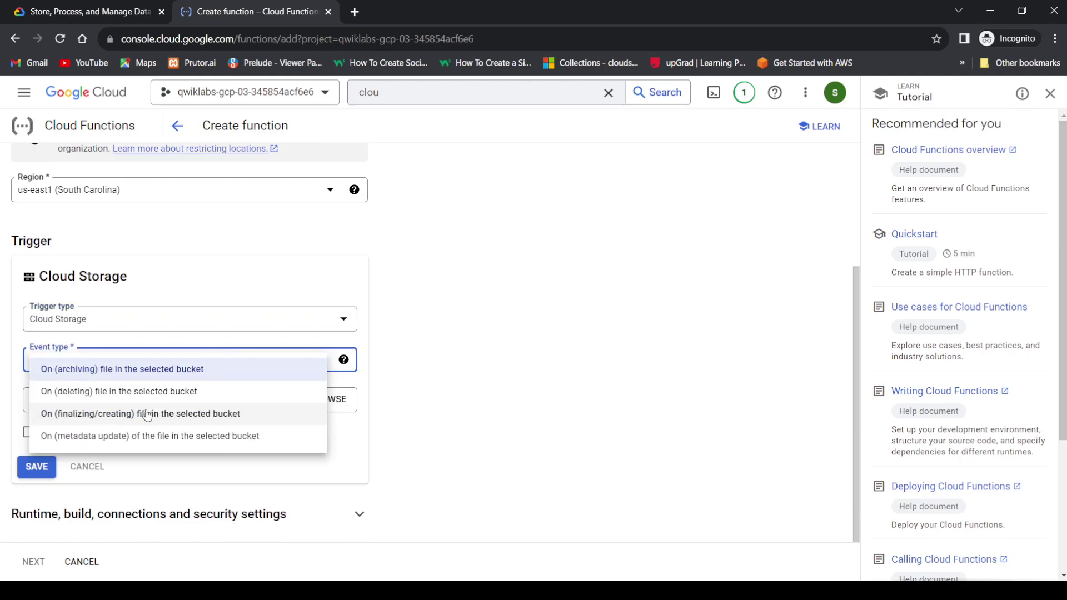
left_click(148, 415)
Step: Choose memories-bucket-qwiklabs-gcp-03-345854acf6e6 as the trigger bucket and save the trigger
left_click(151, 406)
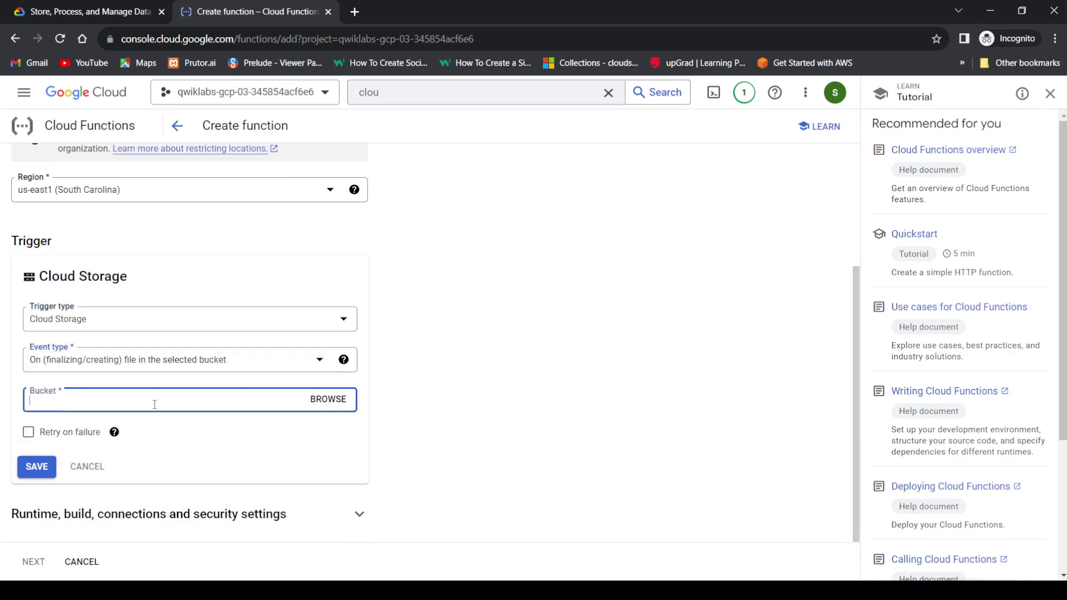
left_click(311, 407)
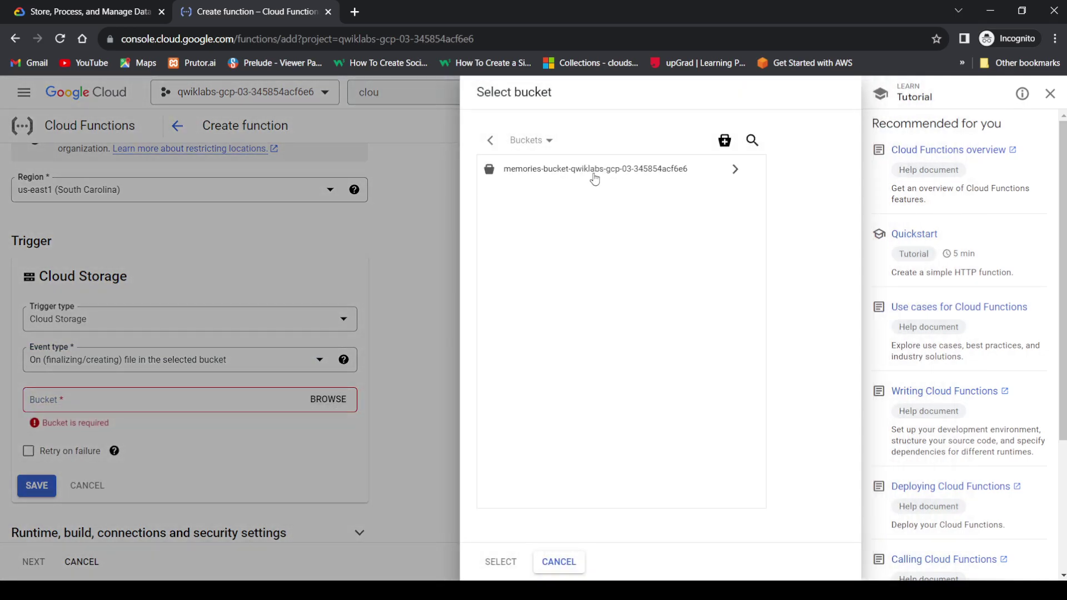
left_click(595, 175)
left_click(502, 563)
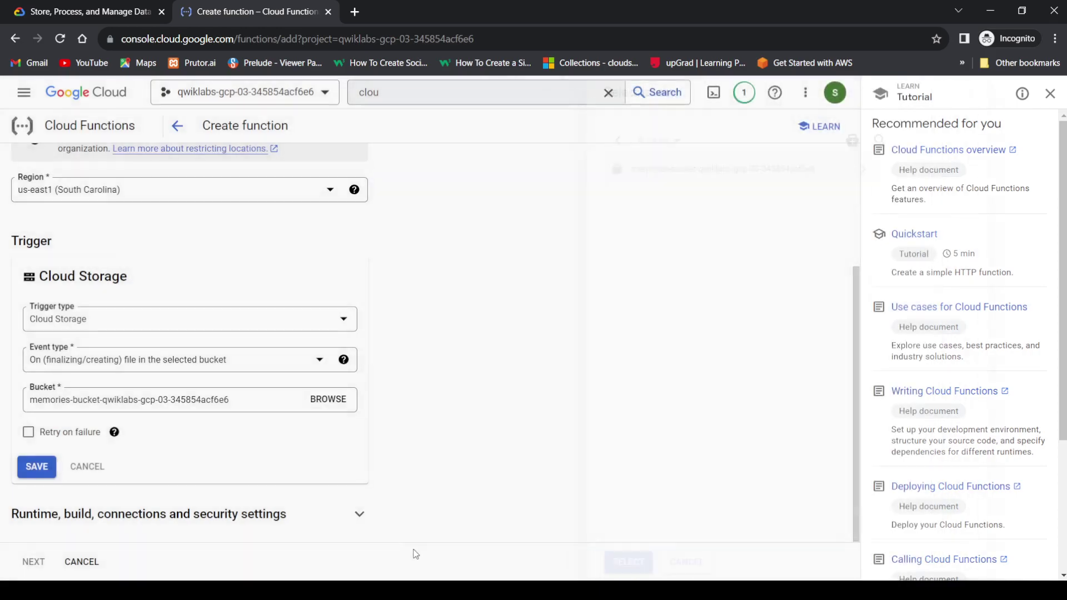
left_click(35, 467)
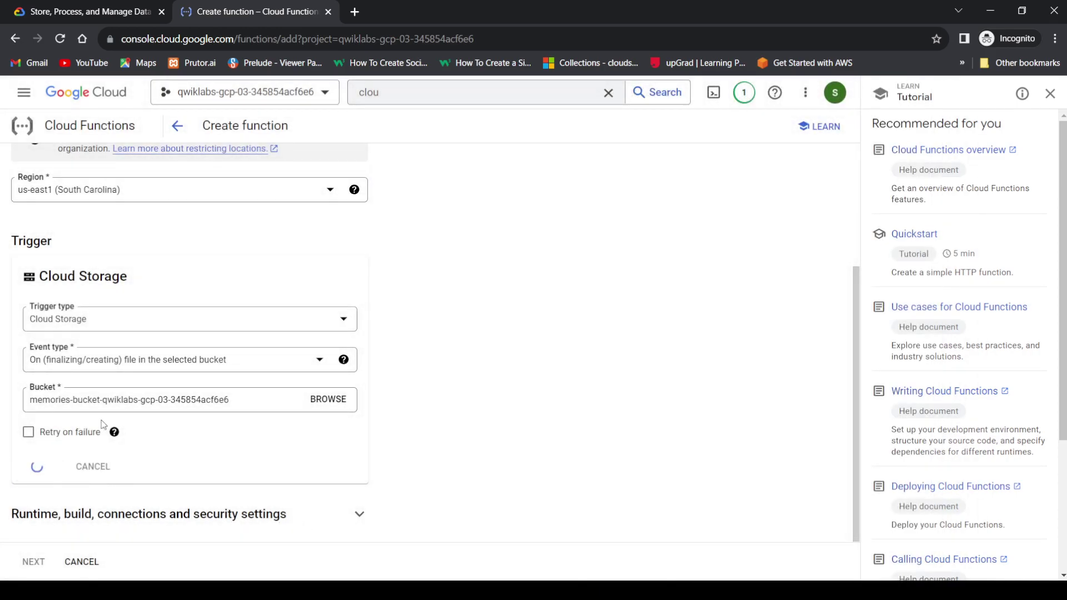
Step: Set the maximum number of instances to 5 in the function's runtime settings and continue to the code stage
left_click(360, 513)
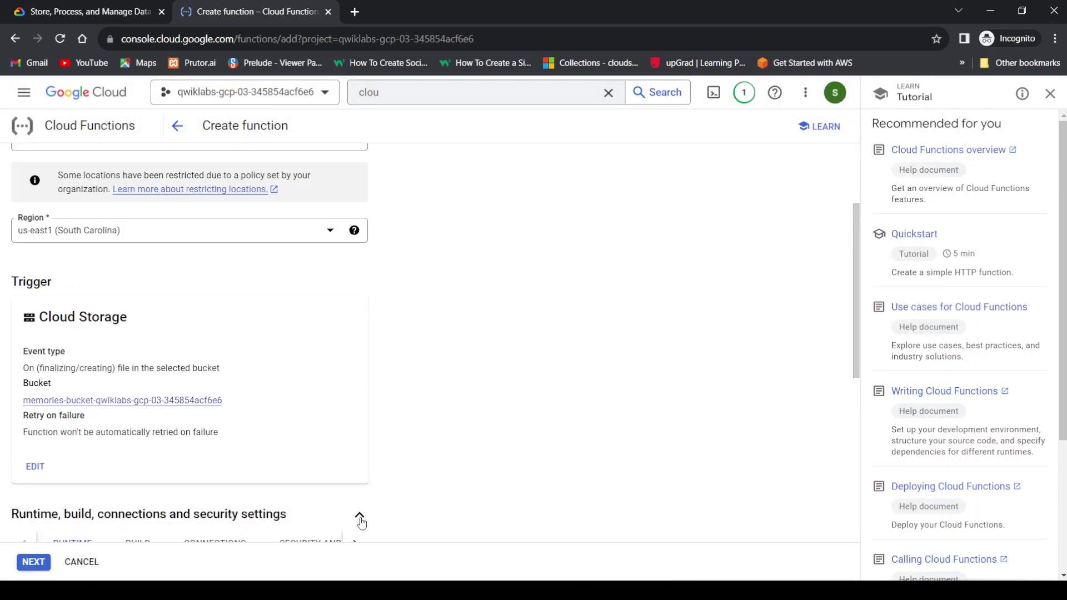
scroll(376, 447, "down", 6)
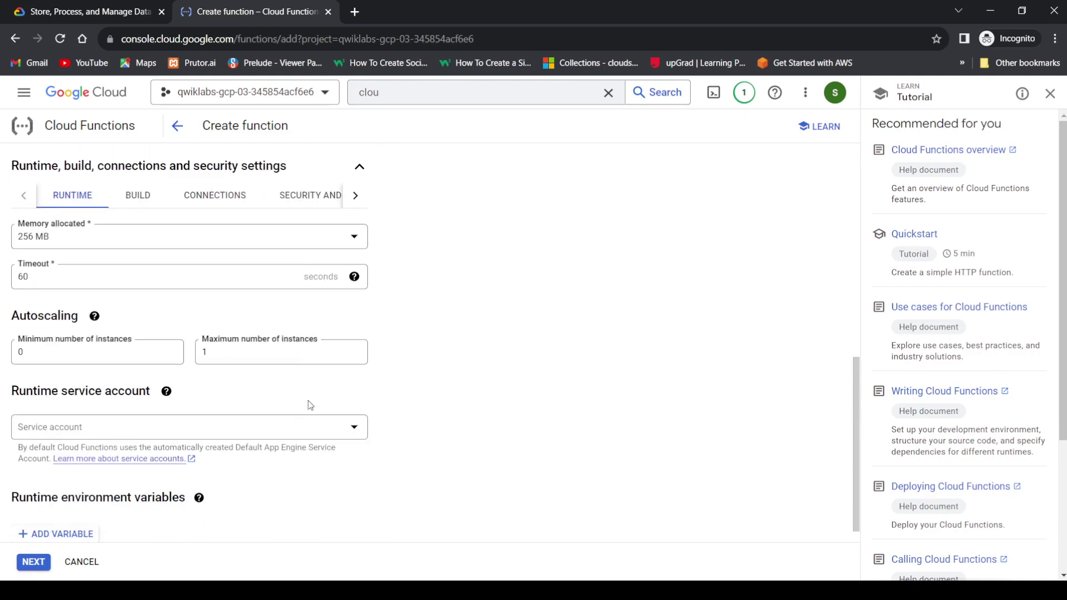
left_click(258, 357)
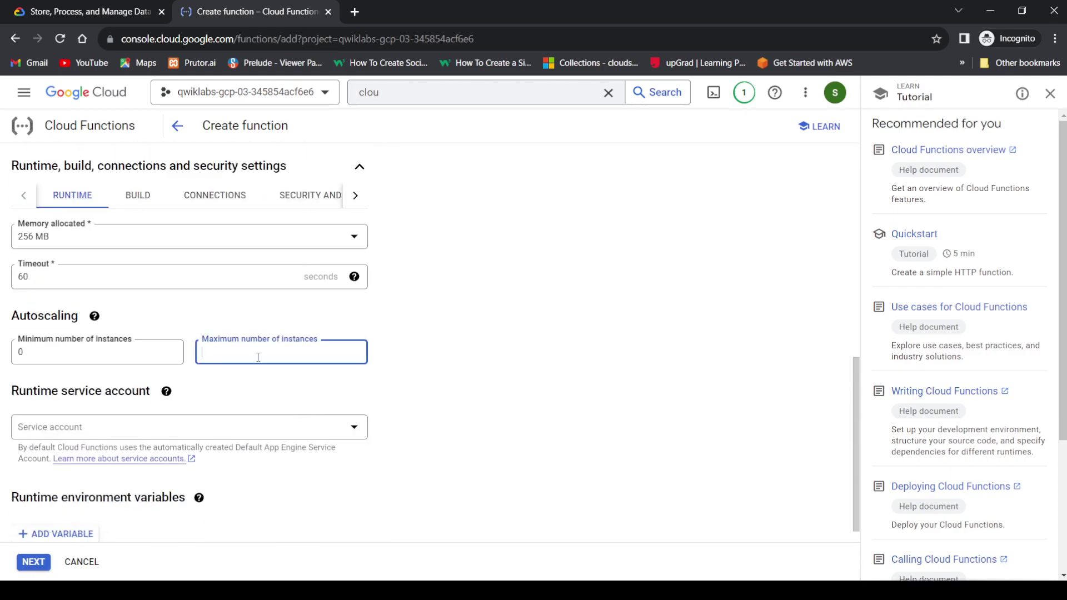
scroll(233, 378, "down", 1)
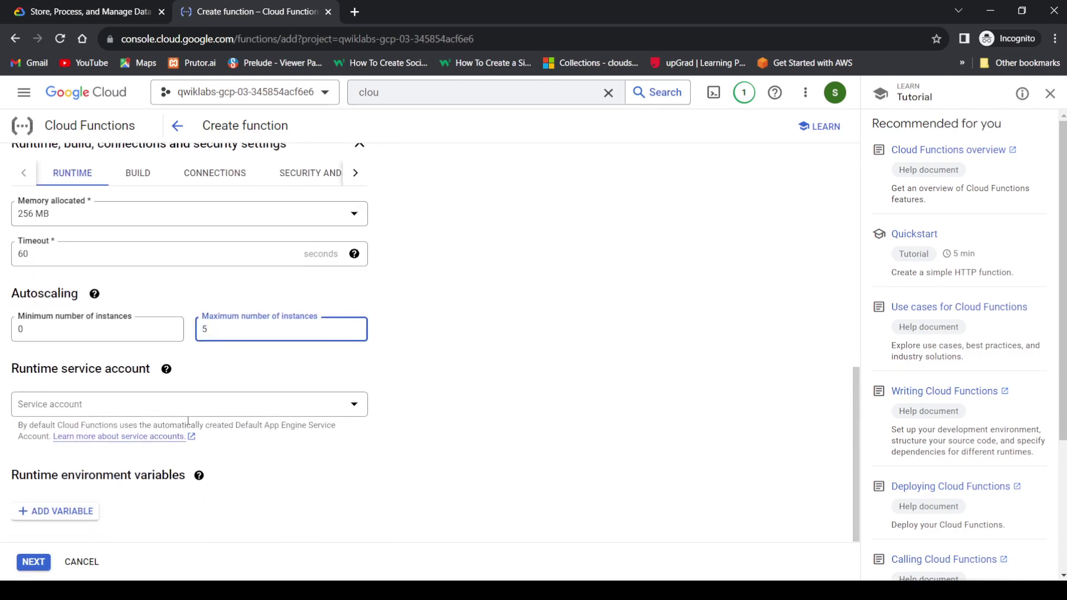
left_click(37, 564)
left_click(37, 564)
left_click(37, 563)
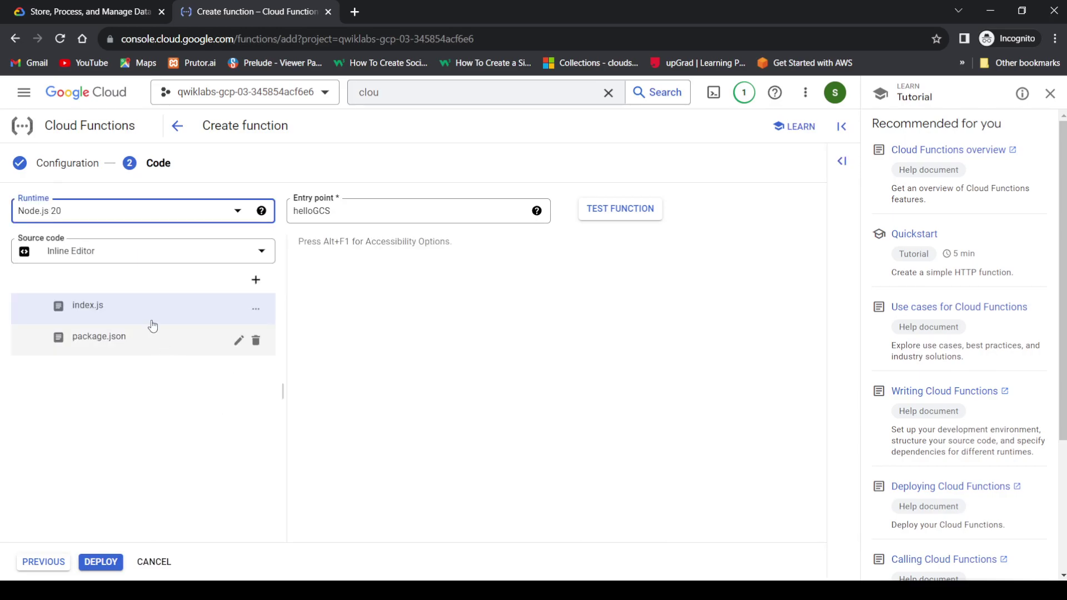
Step: Open index.js in the function's source and set the runtime to Node.js 14
left_click(126, 305)
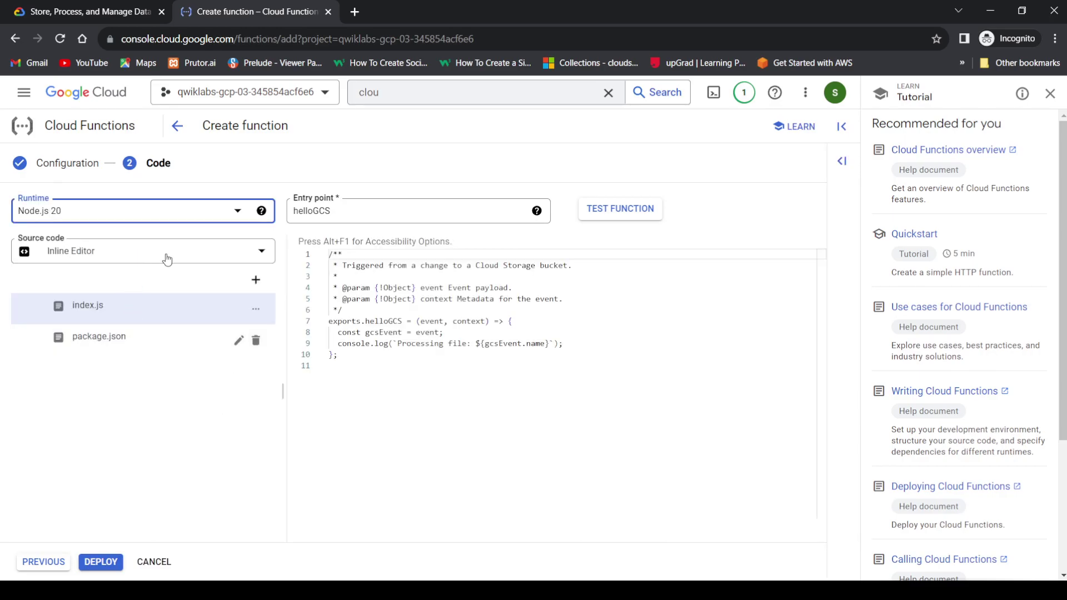
left_click(221, 213)
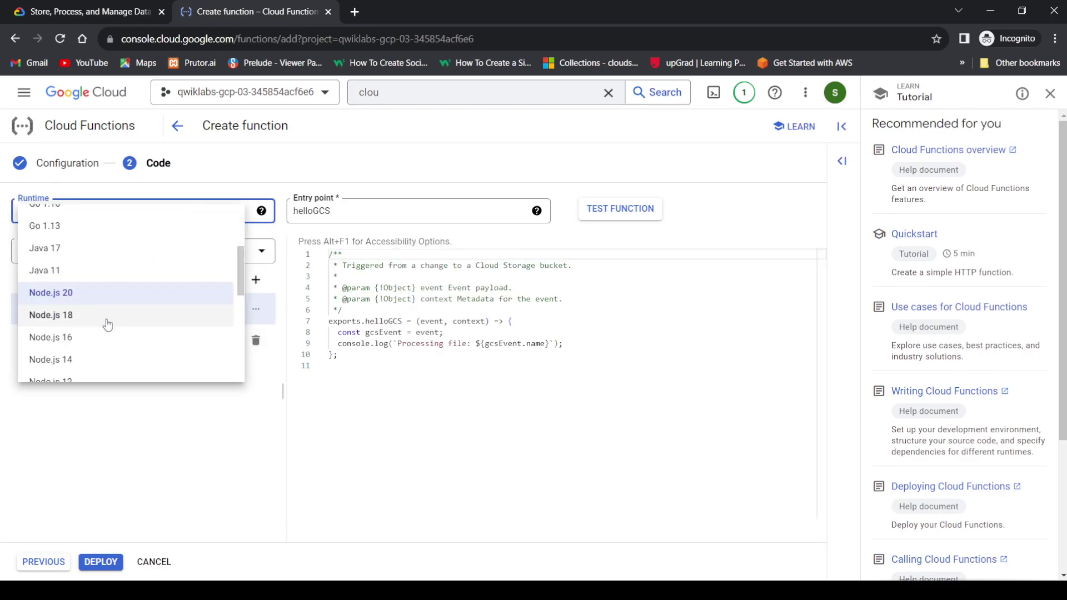
left_click(92, 371)
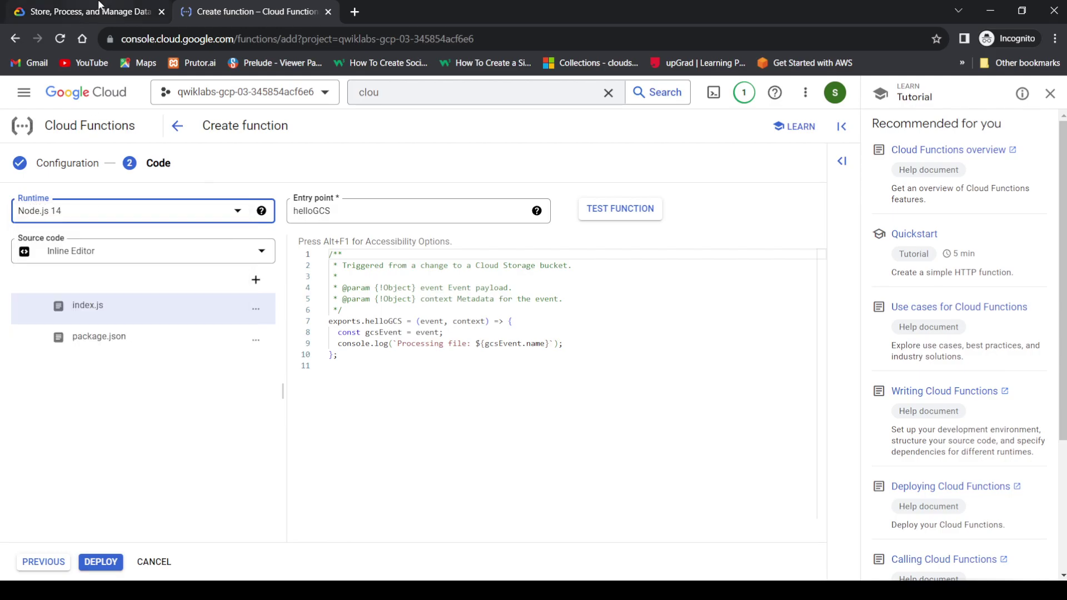
left_click(99, 5)
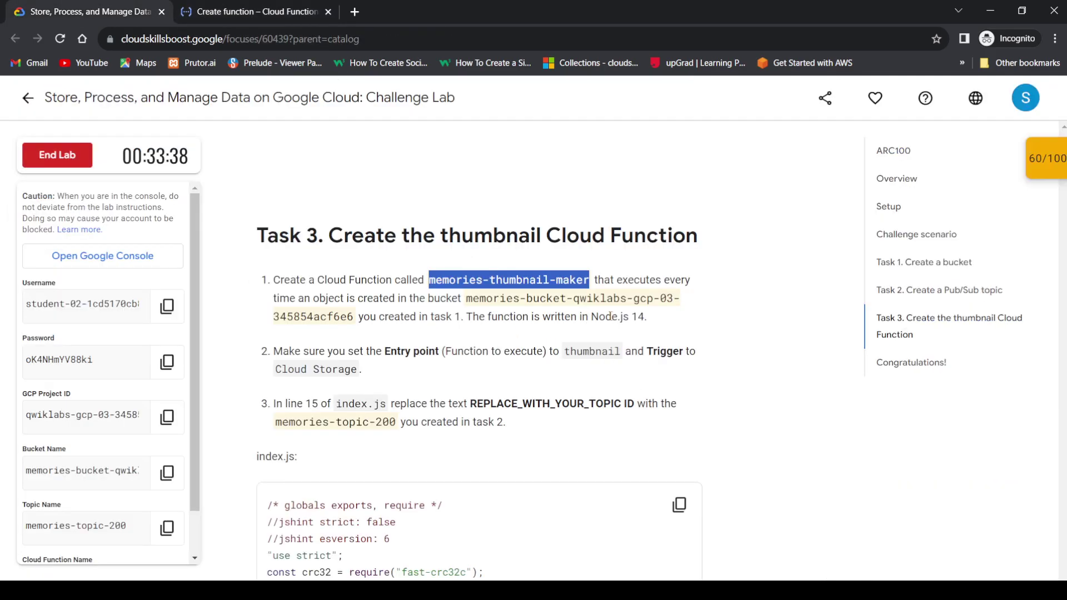
scroll(460, 317, "down", 1)
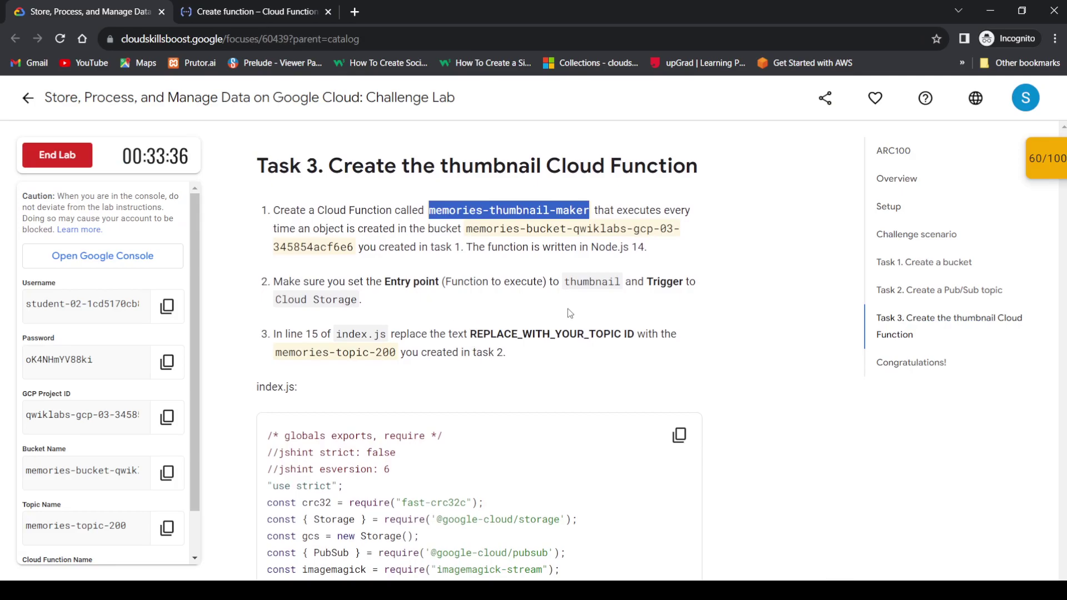
scroll(566, 313, "down", 1)
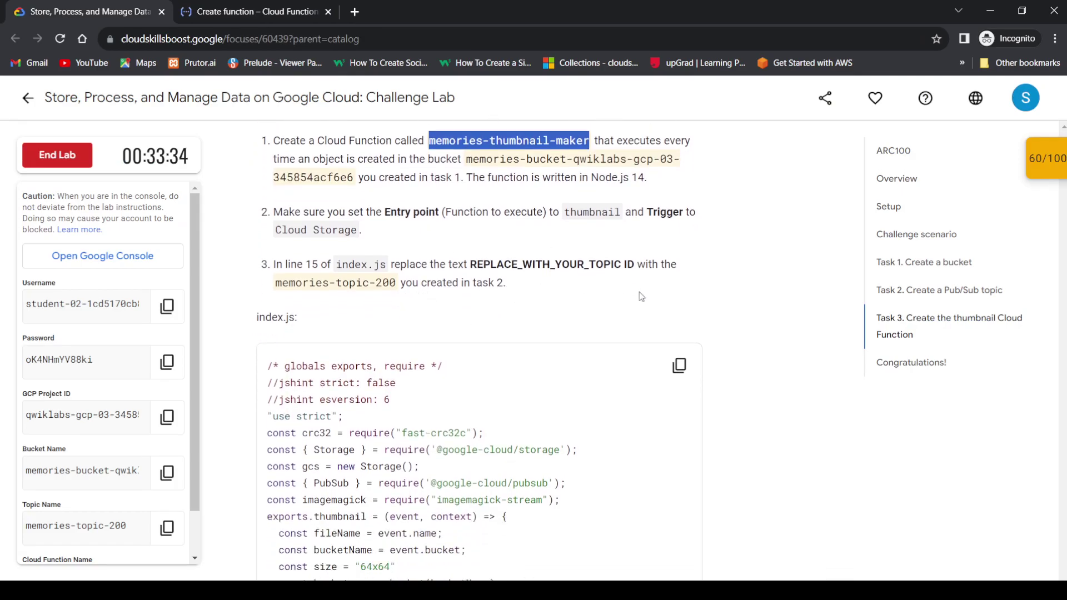
left_click(679, 365)
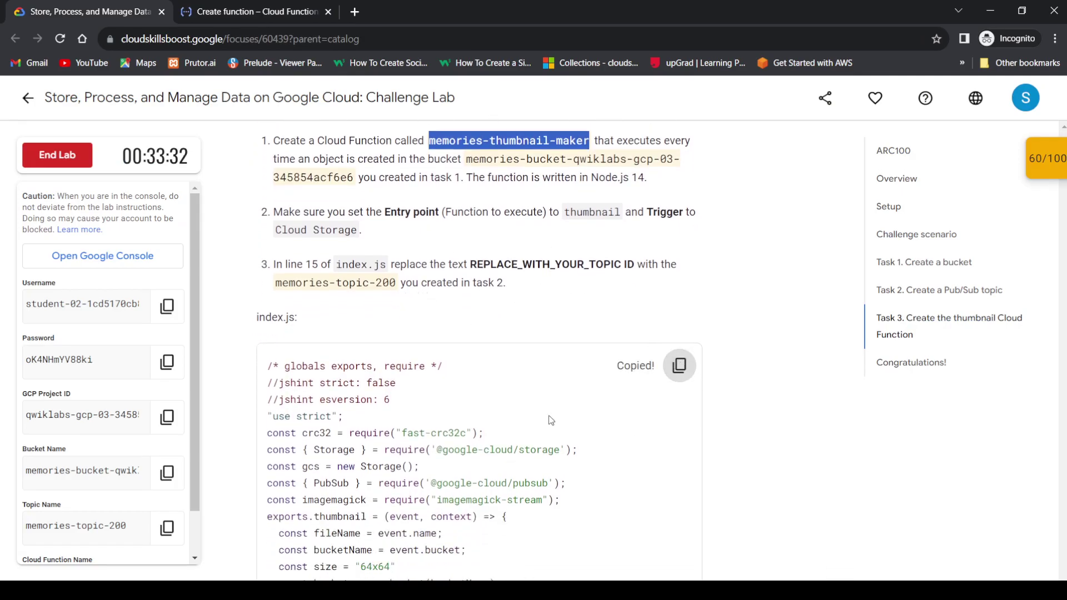
left_click_drag(277, 285, 396, 288)
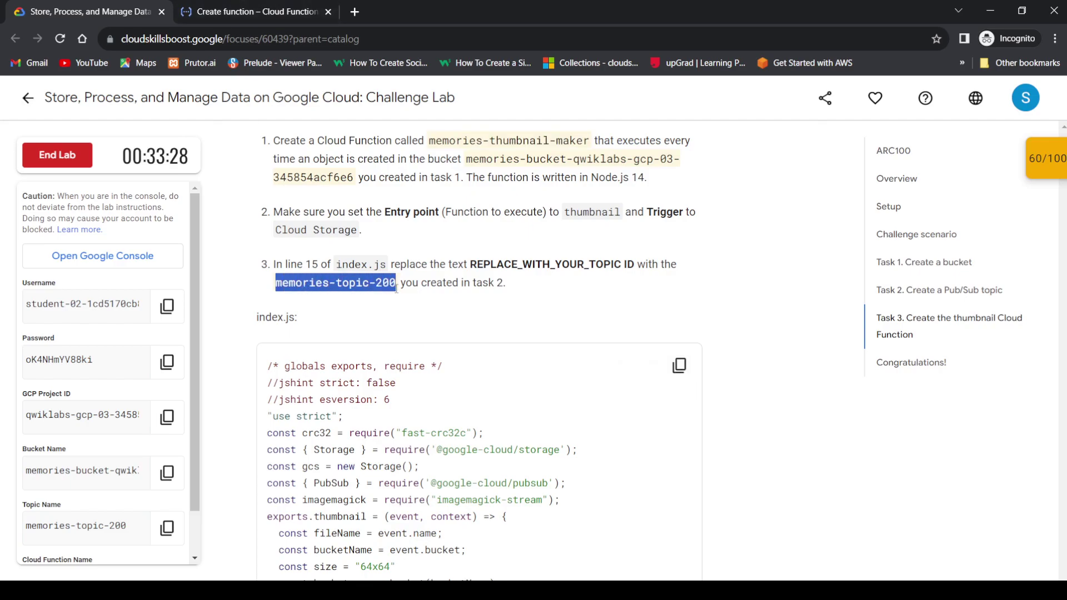
left_click(250, 11)
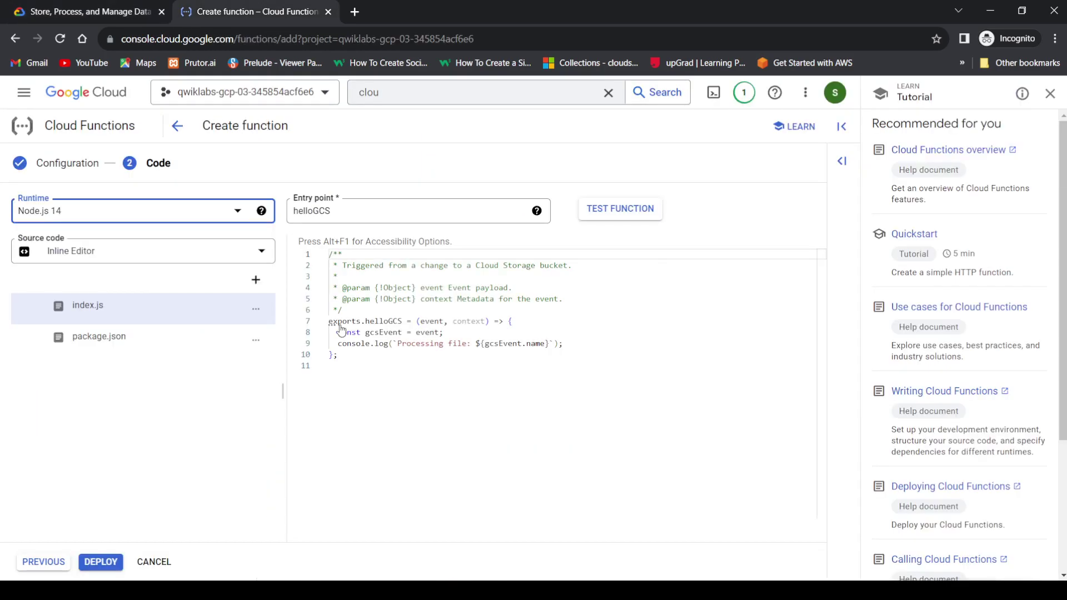
Step: Copy the entry point name from Task 3 of the lab instructions and set the function's entry point to thumbnail
left_click(134, 11)
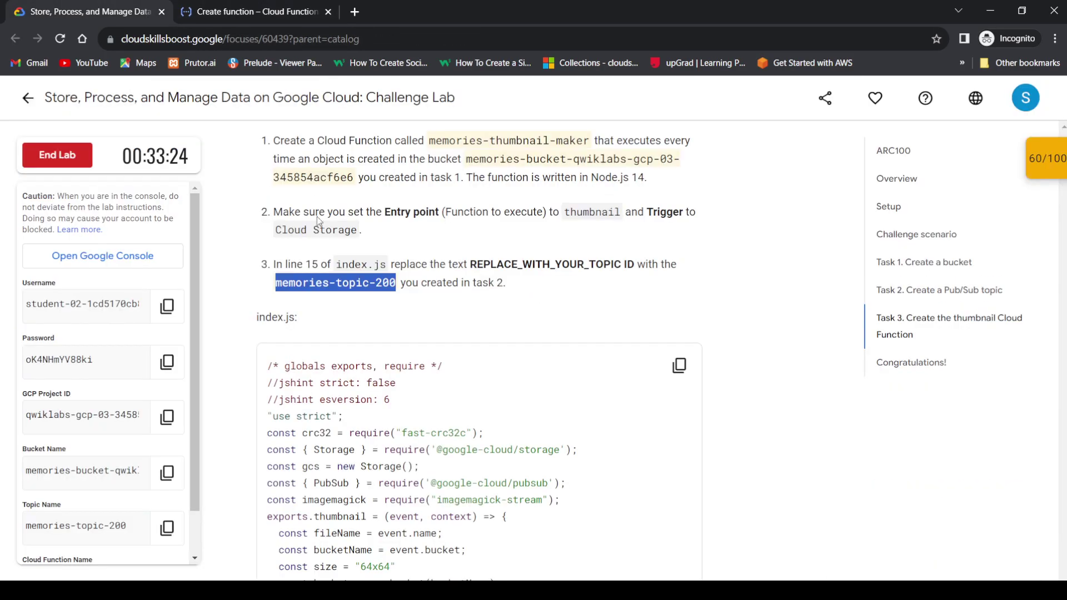
left_click_drag(563, 213, 625, 213)
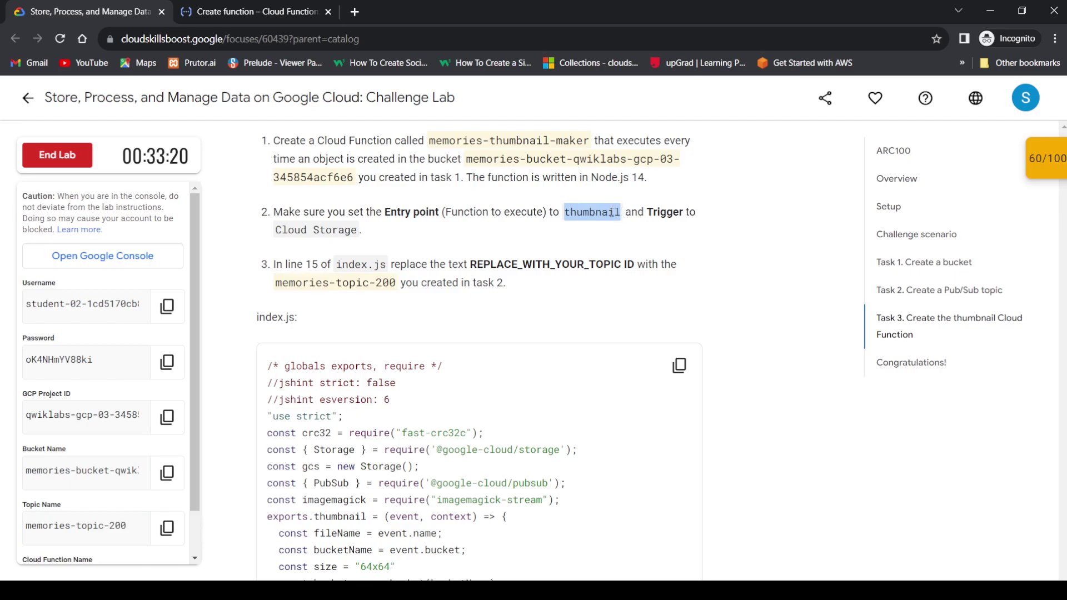
left_click(256, 12)
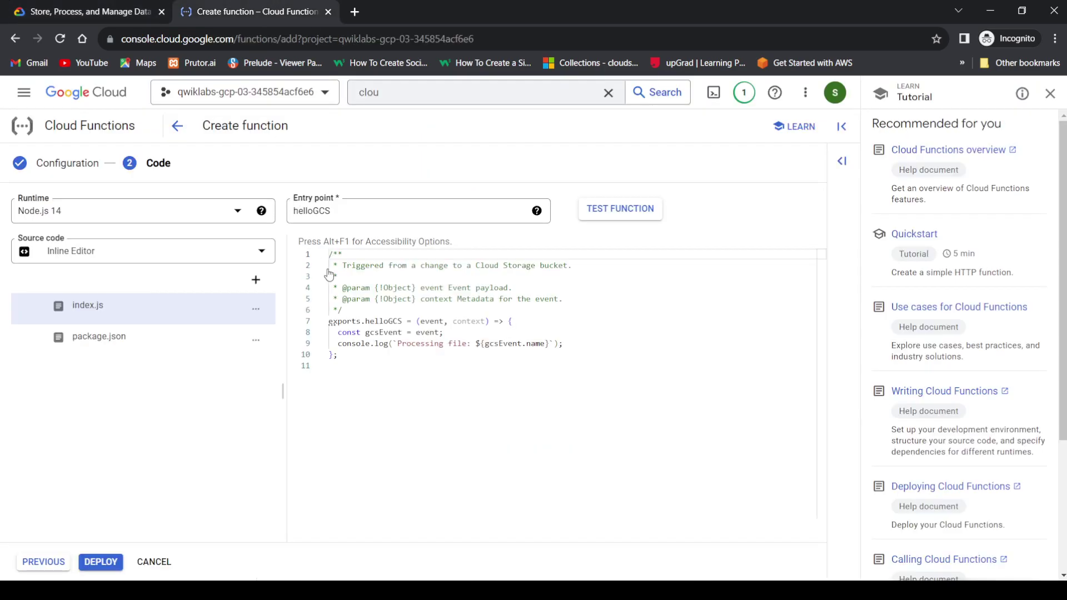
left_click(347, 216)
key("ctrl+a")
key("ctrl+v")
Step: Copy the index.js code from the lab instructions and replace the function's entire index.js contents with it
left_click(110, 6)
scroll(574, 337, "down", 2)
left_click(679, 296)
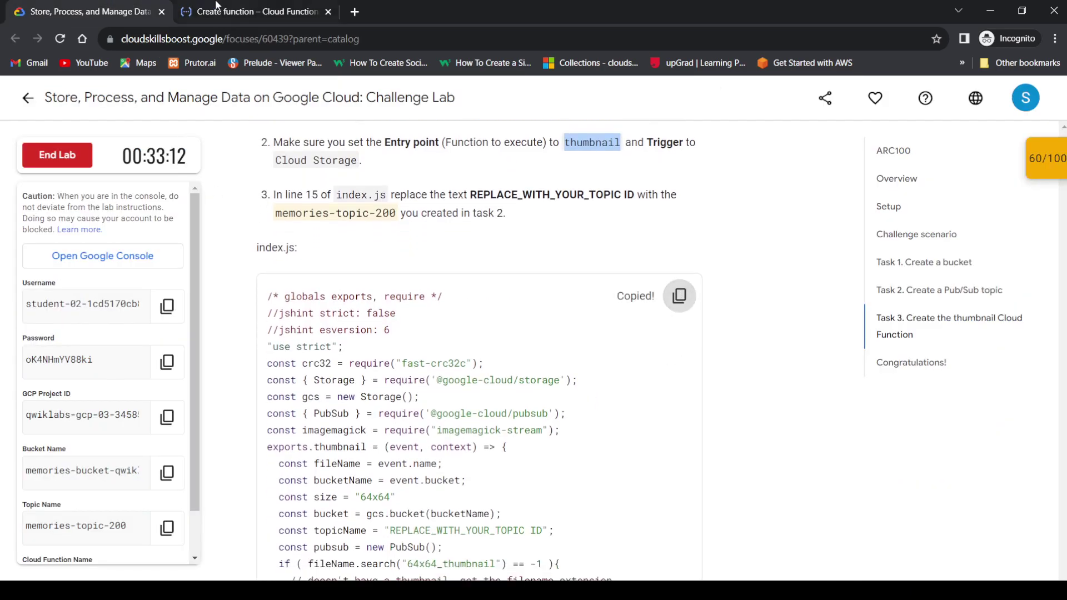
left_click(216, 9)
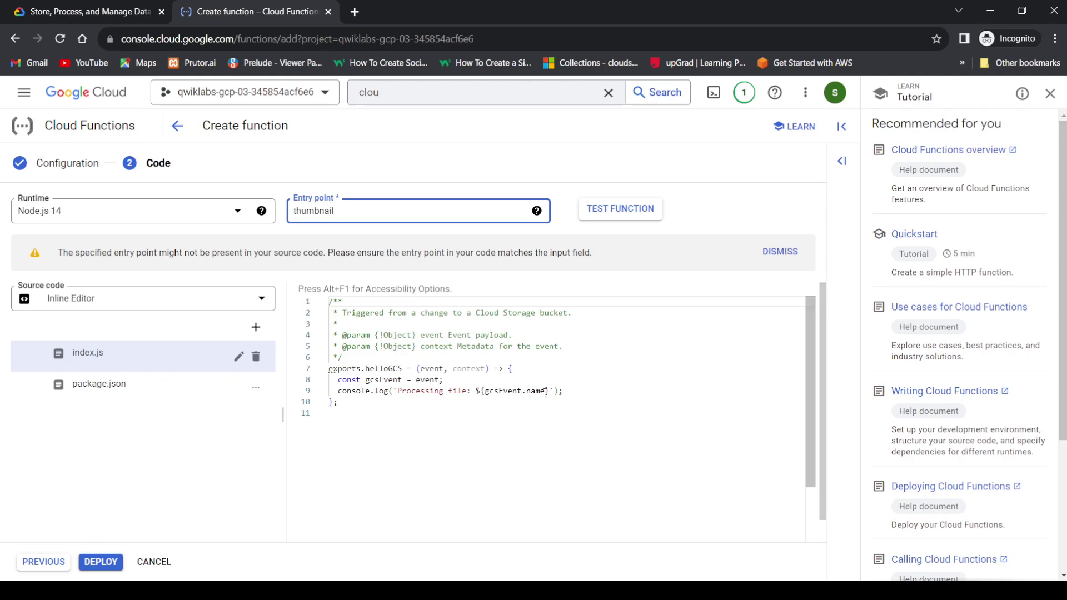
left_click(396, 427)
key("ctrl+a")
key("ctrl+v")
Step: Copy the topic name from the lab instructions and replace REPLACE_WITH_YOUR_TOPIC ID in line 15 of index.js with memories-topic-200
scroll(414, 398, "up", 6)
key("ctrl+Tab")
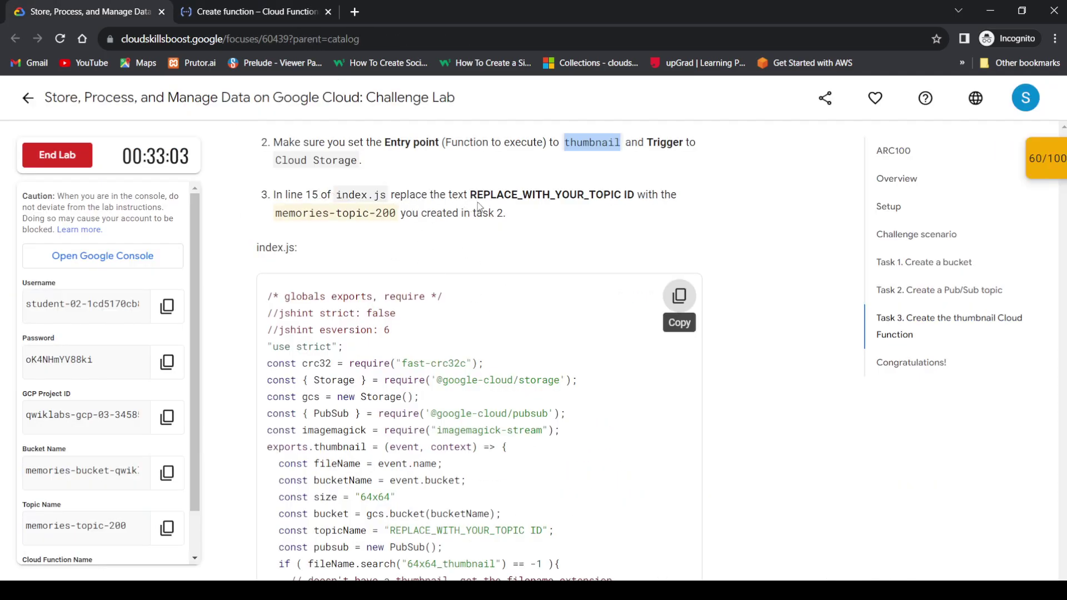
left_click_drag(277, 214, 396, 217)
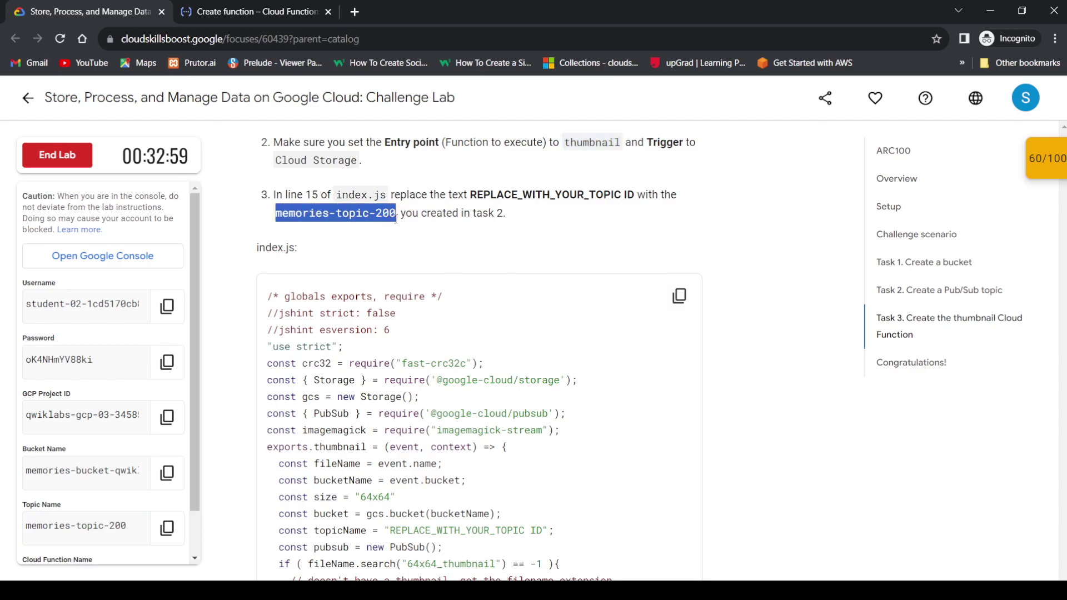
left_click(245, 12)
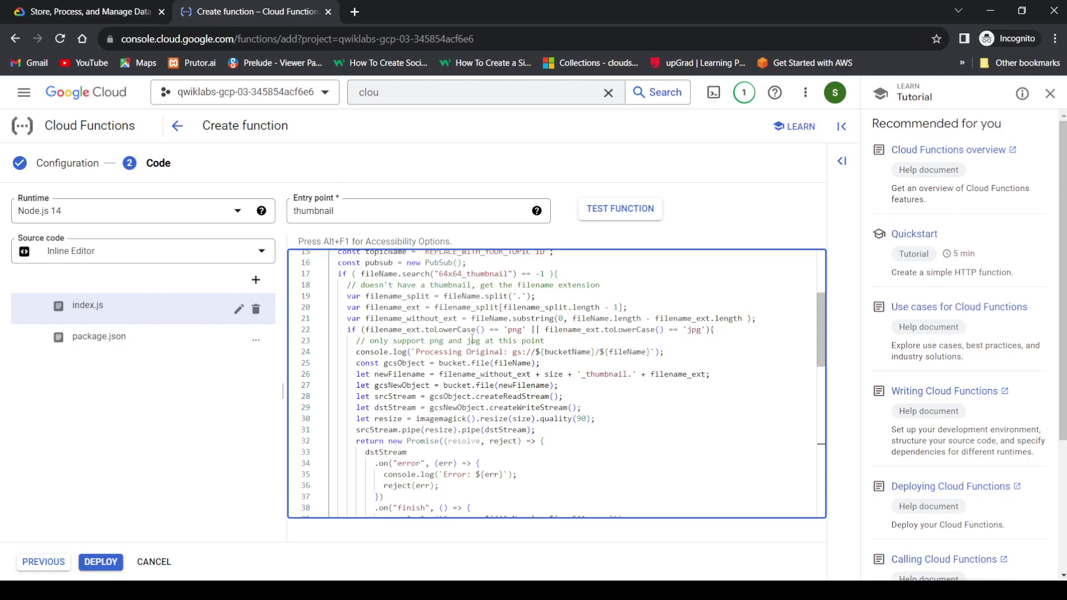
scroll(469, 337, "up", 2)
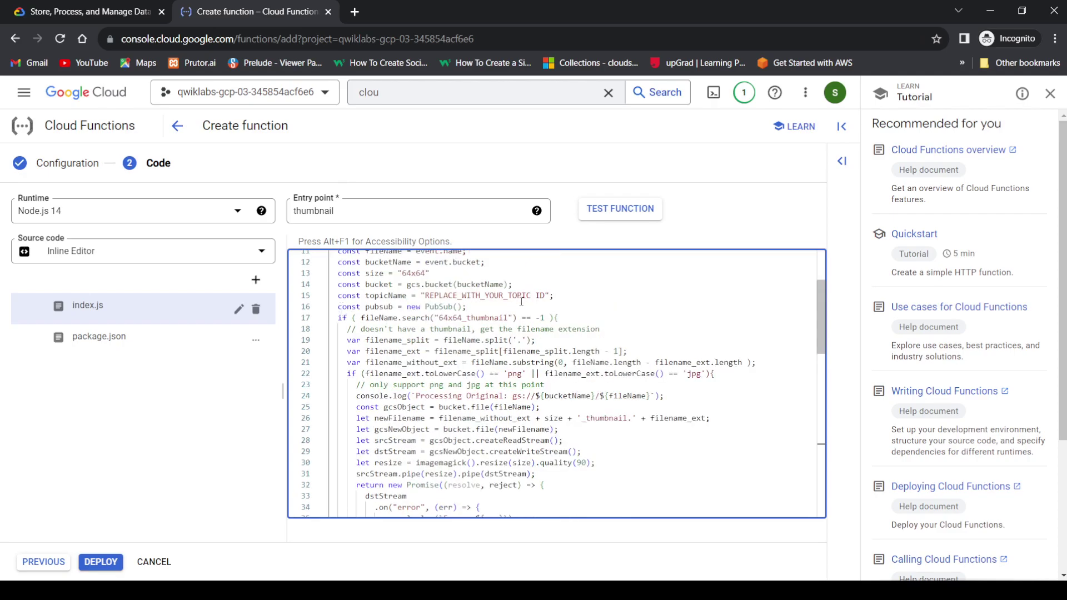
left_click_drag(545, 295, 429, 297)
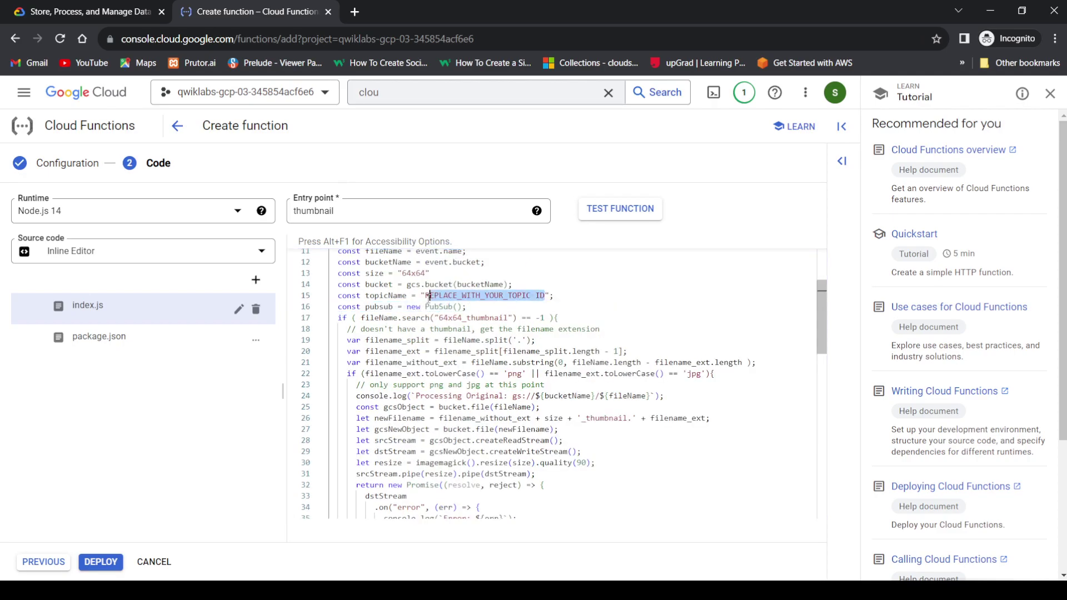
key("ctrl+v")
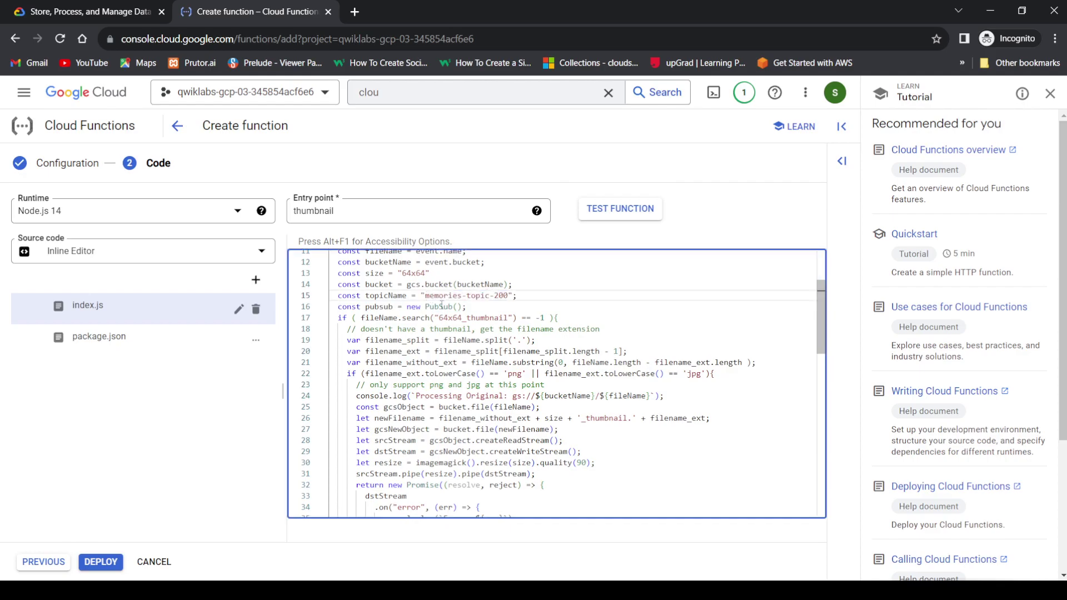
Step: Copy the package.json code from Task 3 of the lab instructions
left_click(89, 12)
scroll(465, 311, "down", 8)
scroll(467, 316, "down", 15)
scroll(603, 230, "up", 3)
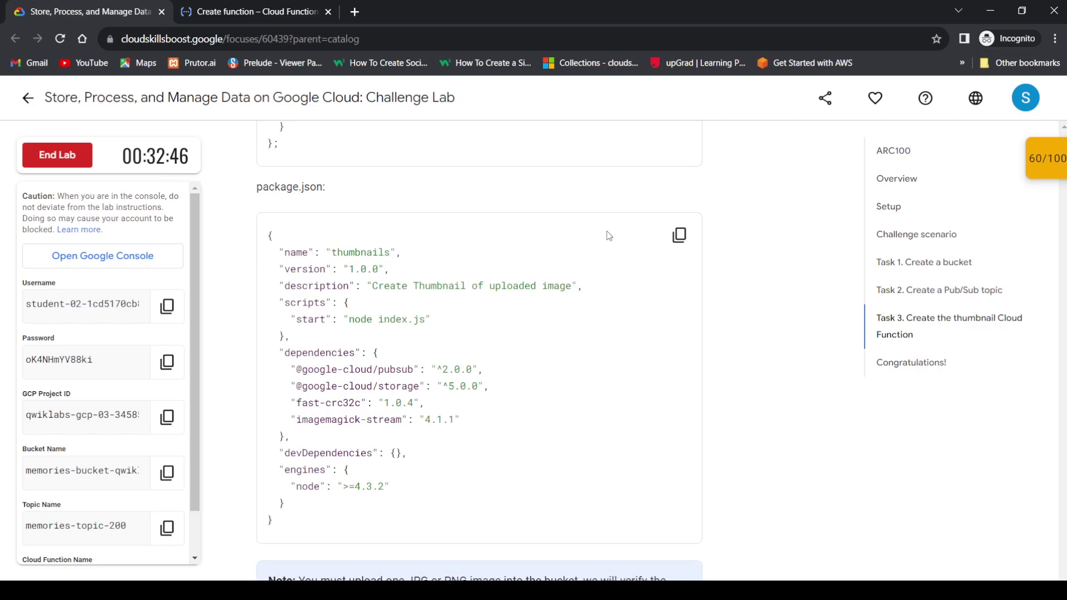
left_click(679, 235)
Step: Replace the entire contents of the function's package.json with the copied code and deploy the function
left_click(250, 12)
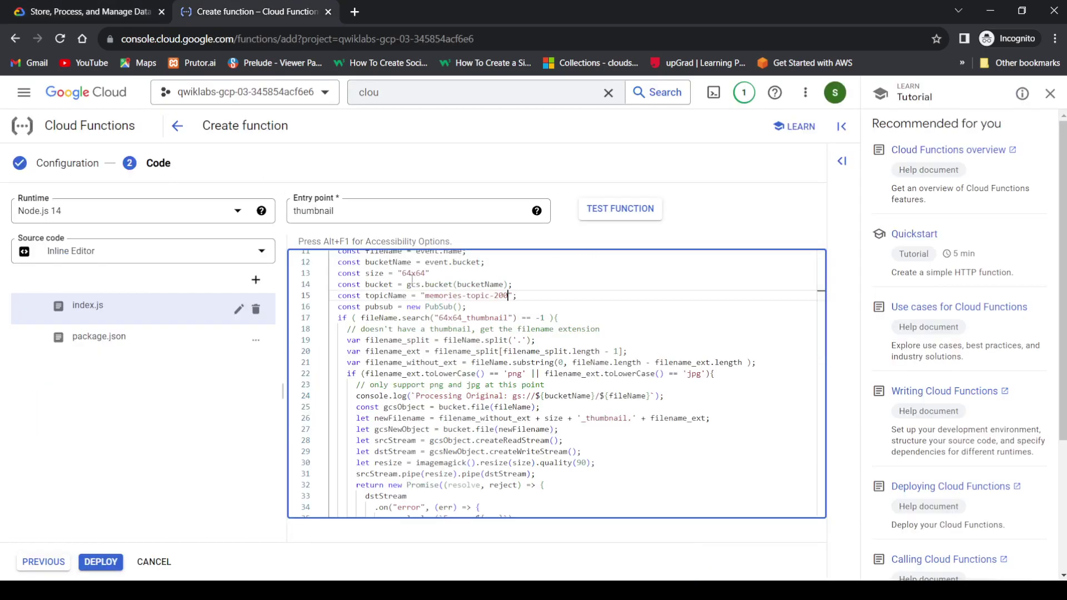
left_click(166, 347)
left_click(436, 330)
key("ctrl+a")
key("ctrl+v")
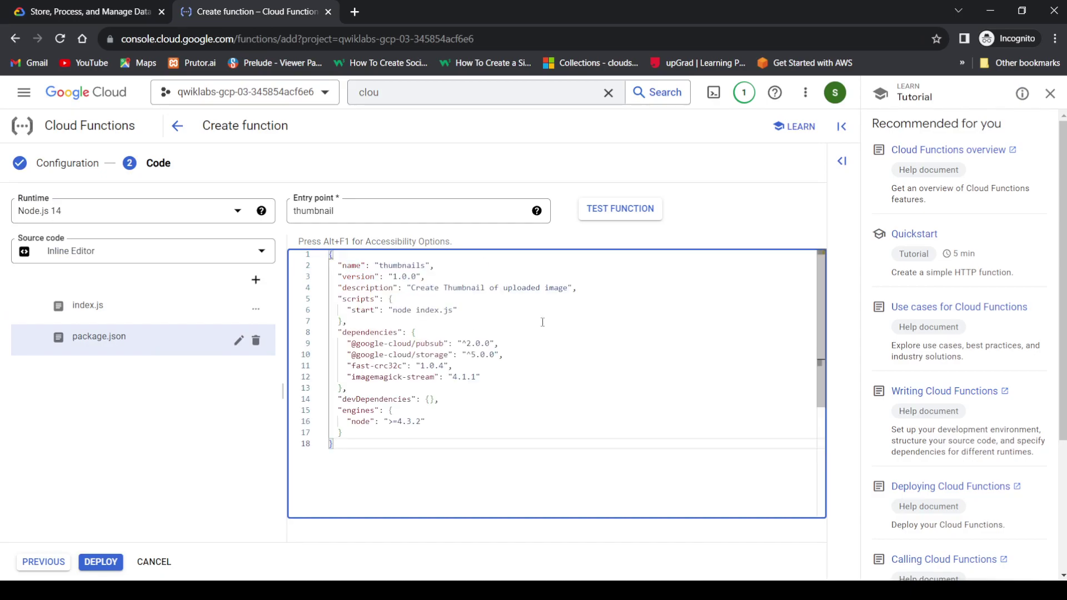
left_click(97, 562)
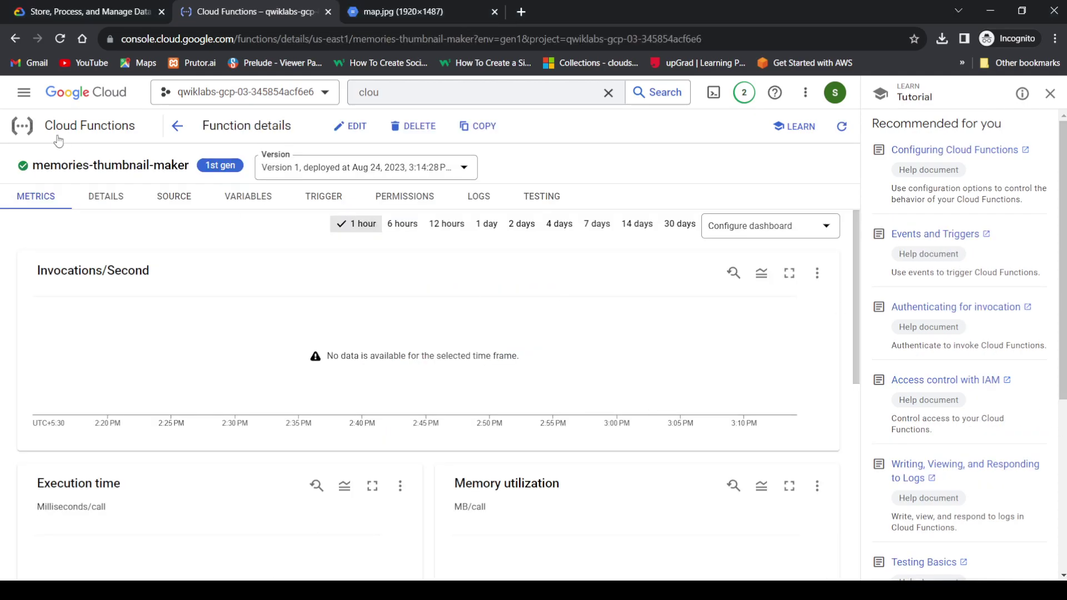
Step: Find the sample image address in the note below the lab's package.json code and view the map.jpg image
left_click(33, 5)
scroll(539, 330, "up", 3)
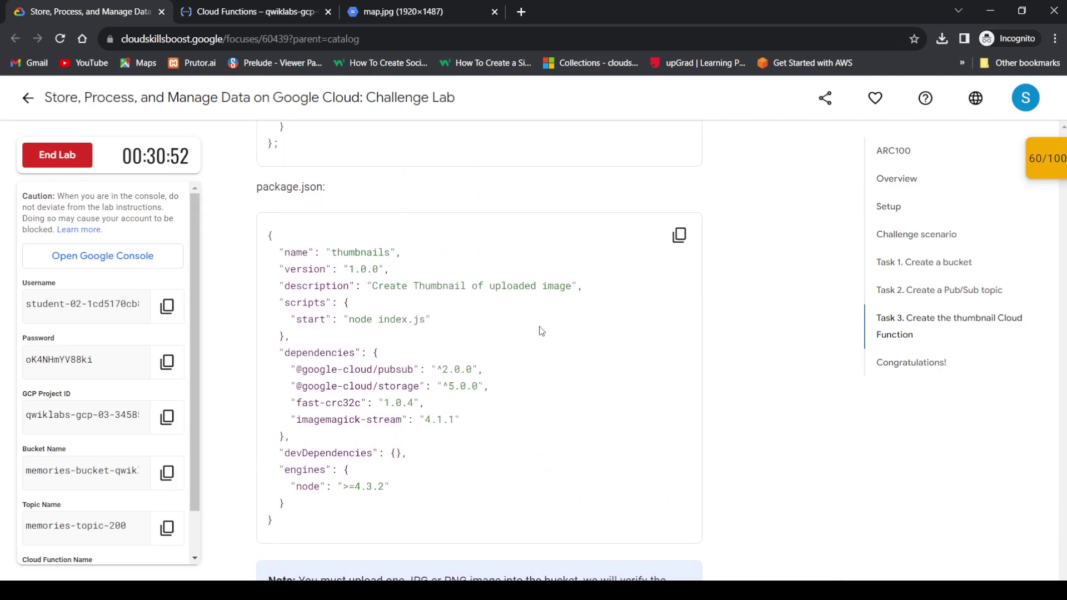
scroll(539, 330, "down", 7)
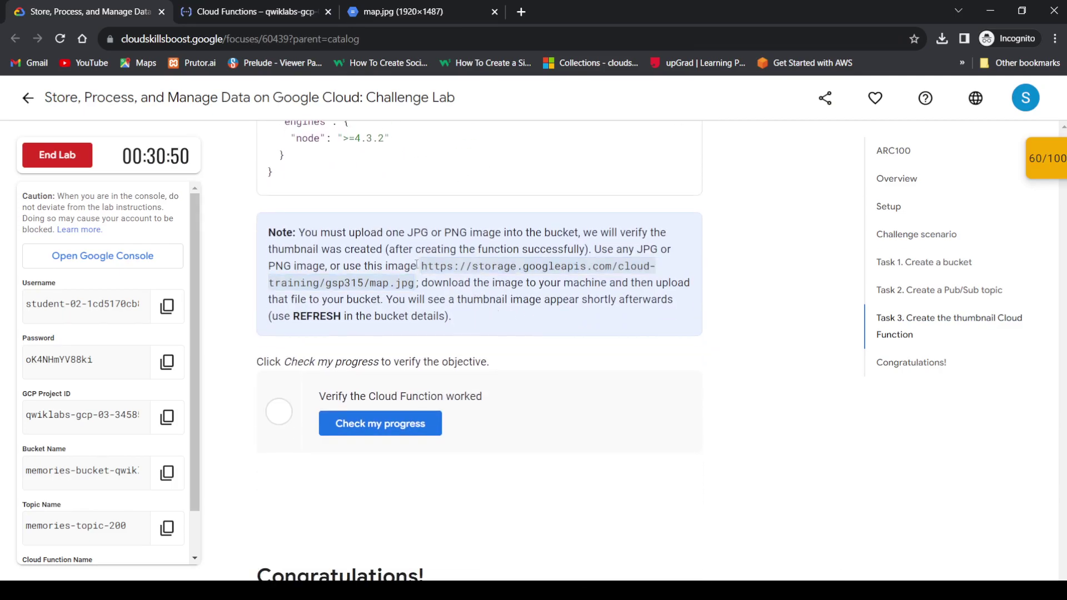
left_click_drag(421, 269, 416, 284)
left_click(394, 10)
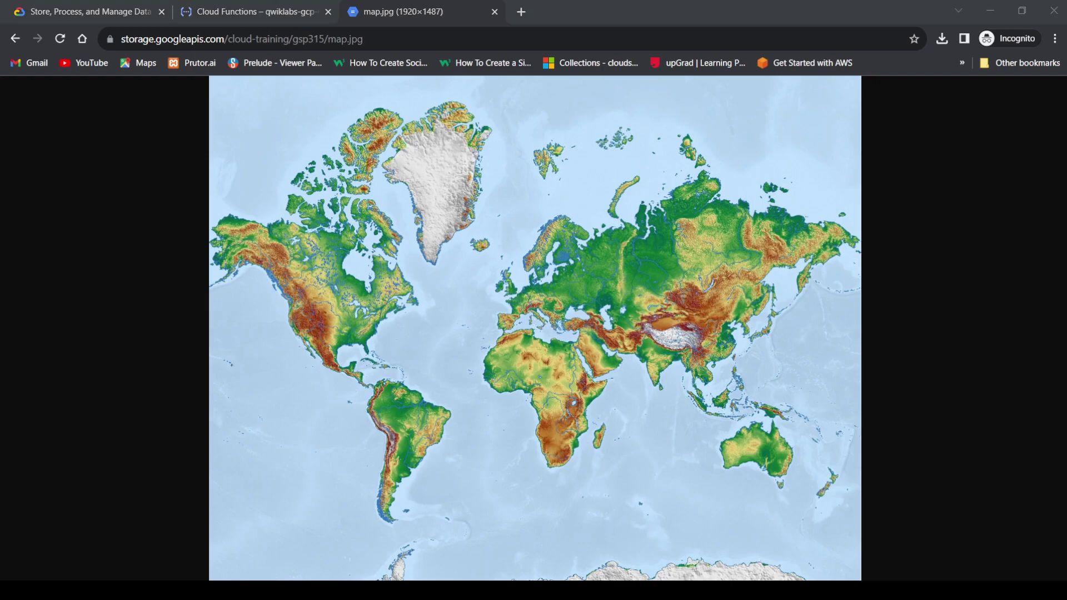
Step: Open the memories-bucket-qwiklabs-gcp-03-345854acf6e6 bucket in Cloud Storage and upload map.jpg to it
left_click(250, 12)
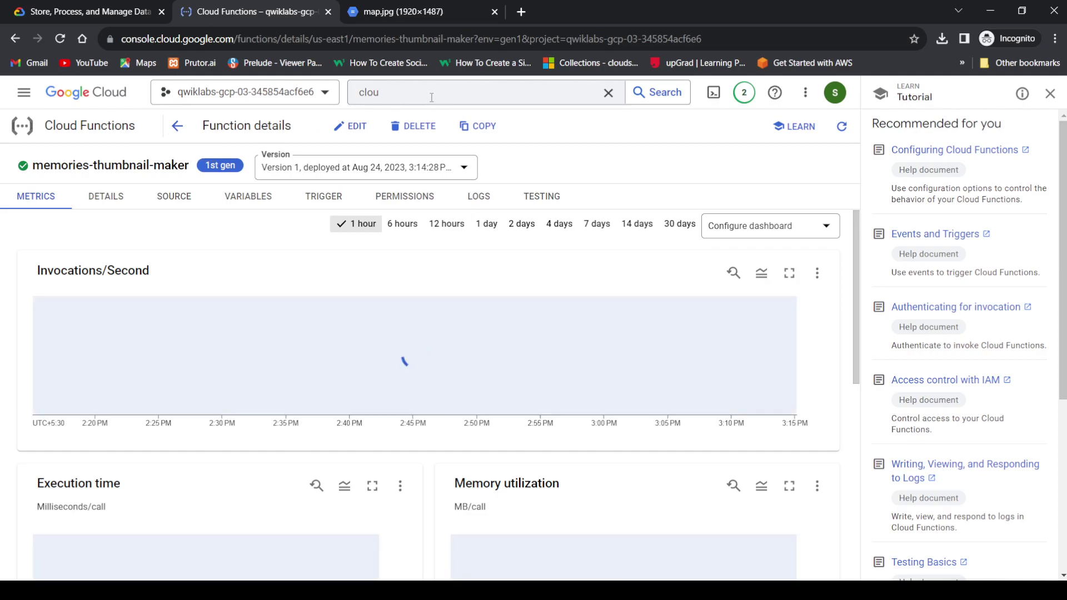
type("d")
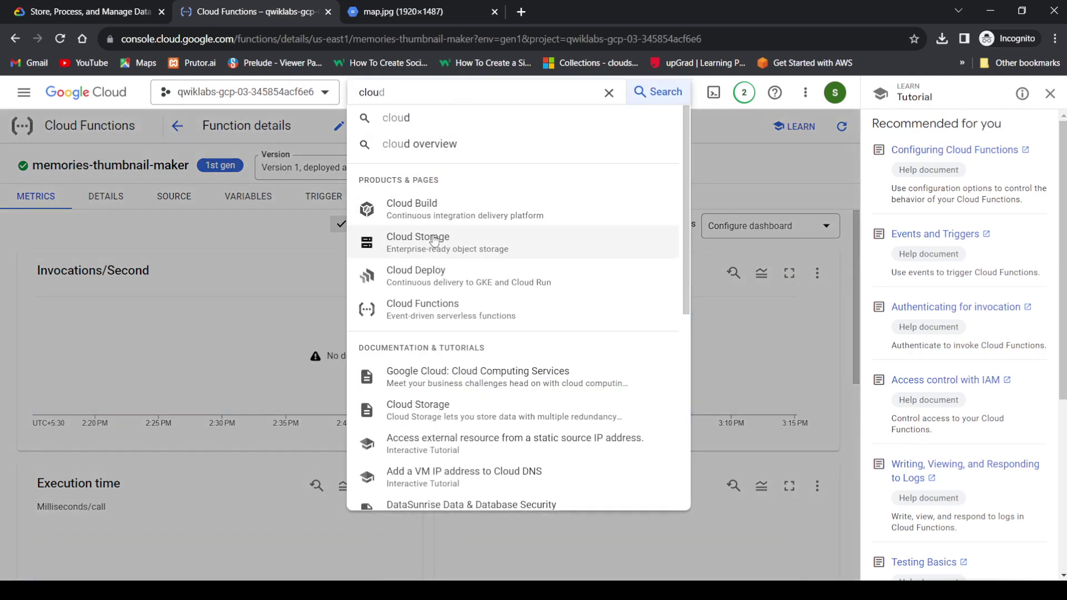
left_click(434, 240)
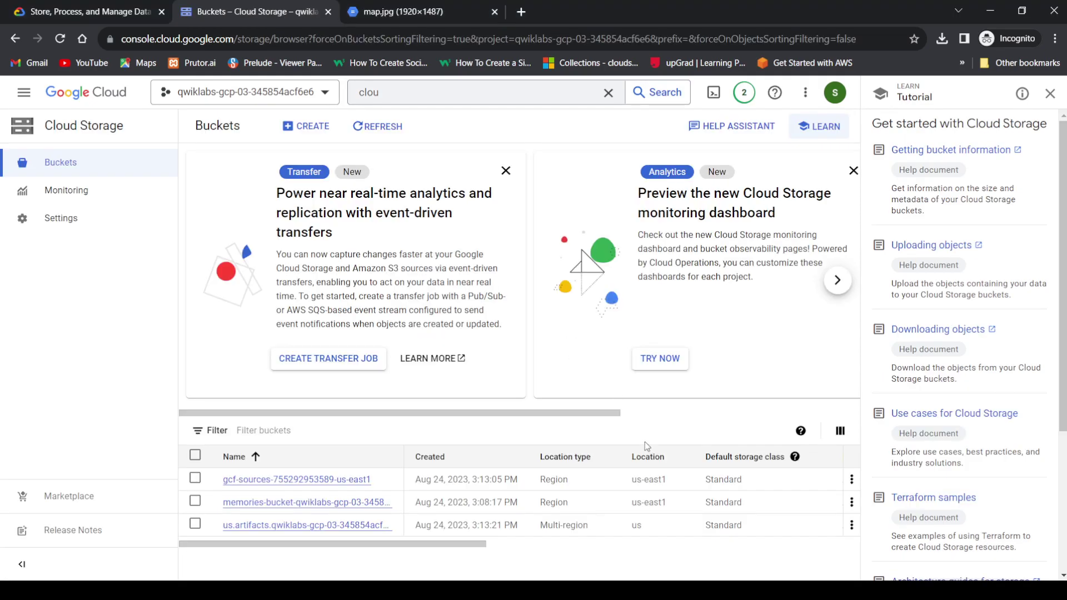
left_click(286, 505)
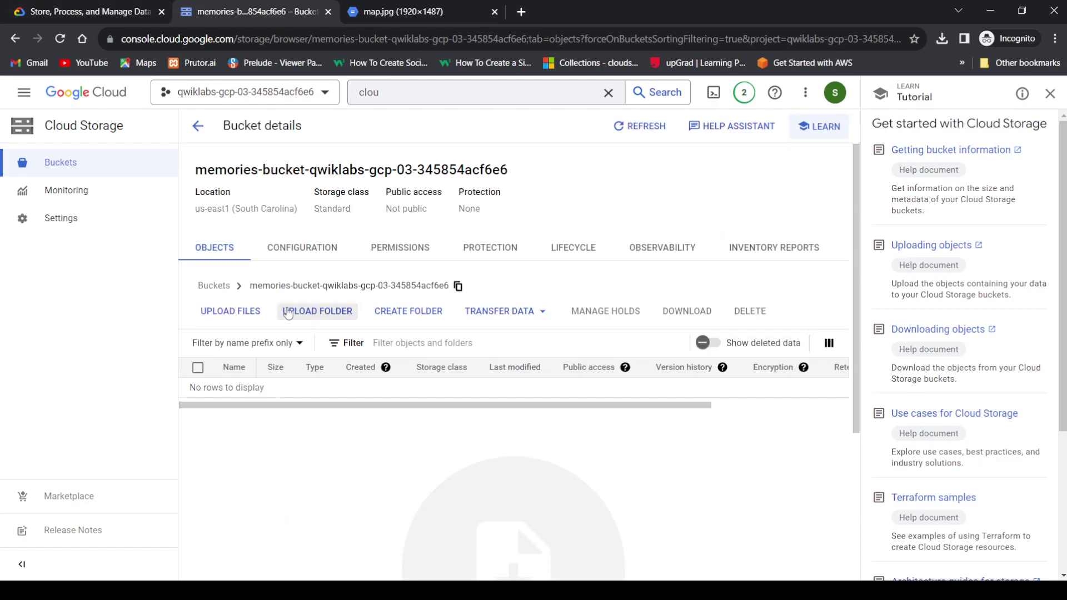
left_click(240, 313)
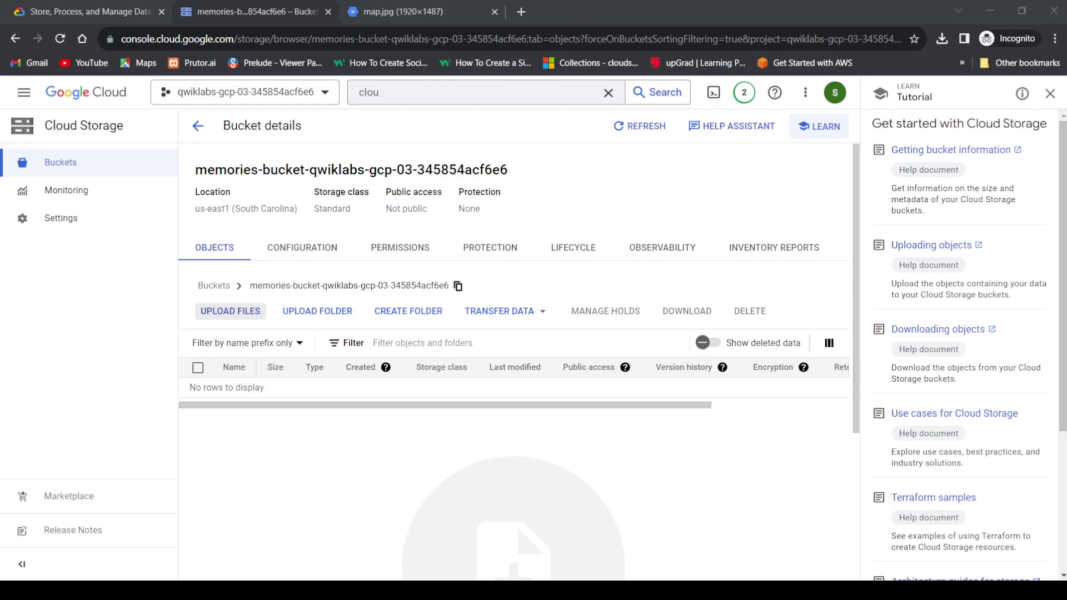
left_click(595, 460)
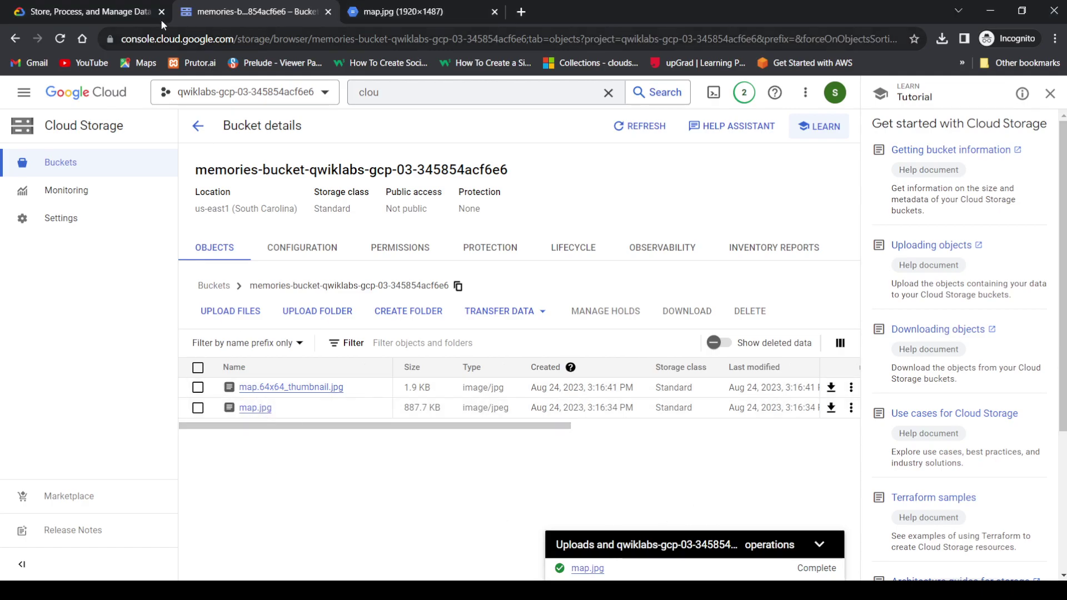
Step: Check the lab progress for the Create the Cloud Function checkpoint and collapse the checkpoints list
left_click(84, 11)
left_click(1042, 161)
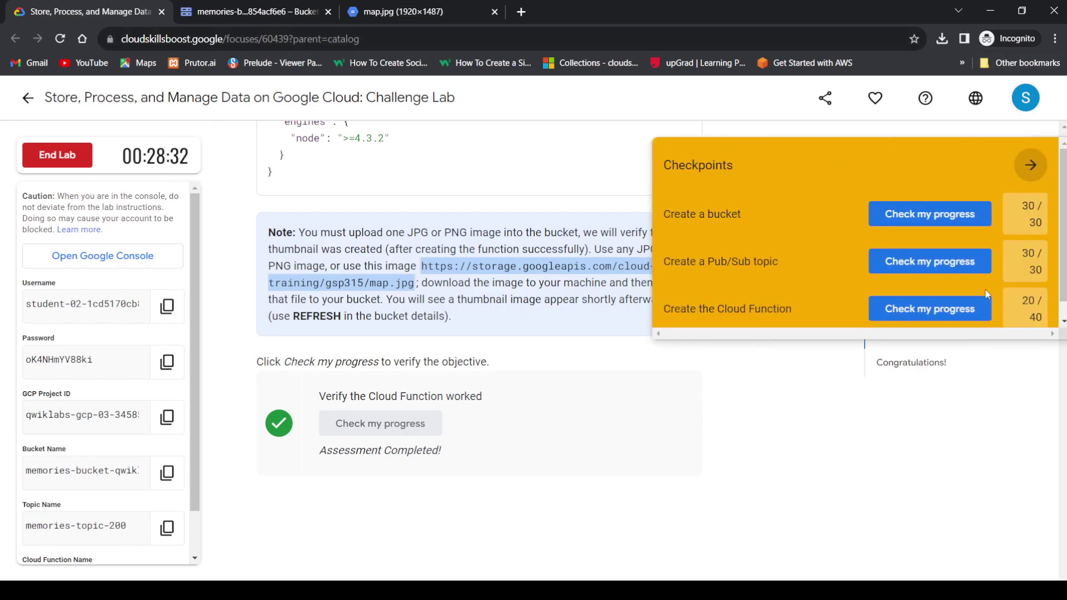
left_click(954, 318)
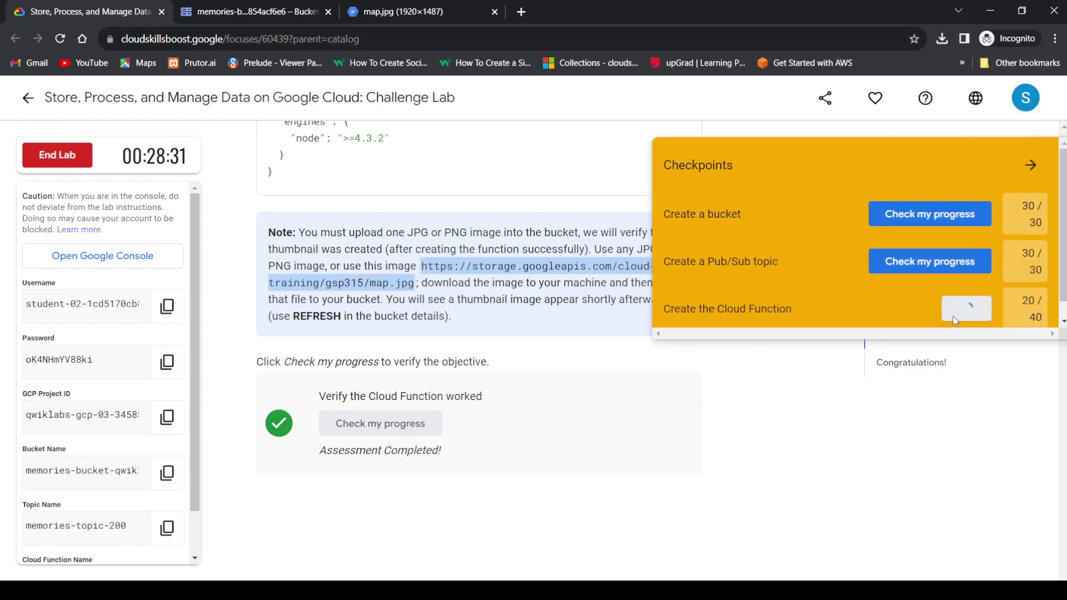
left_click(1031, 167)
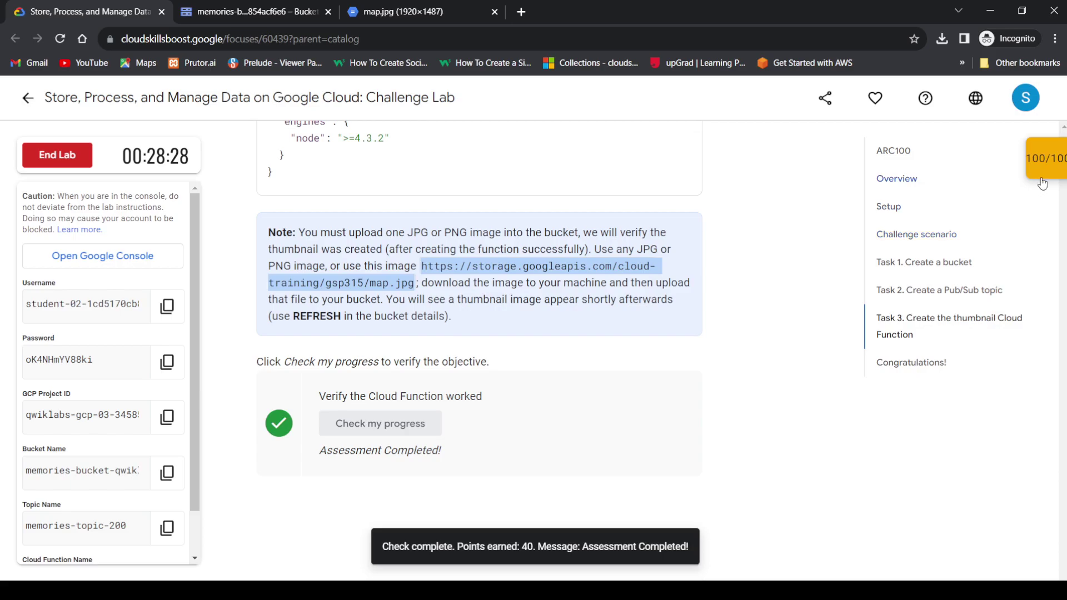